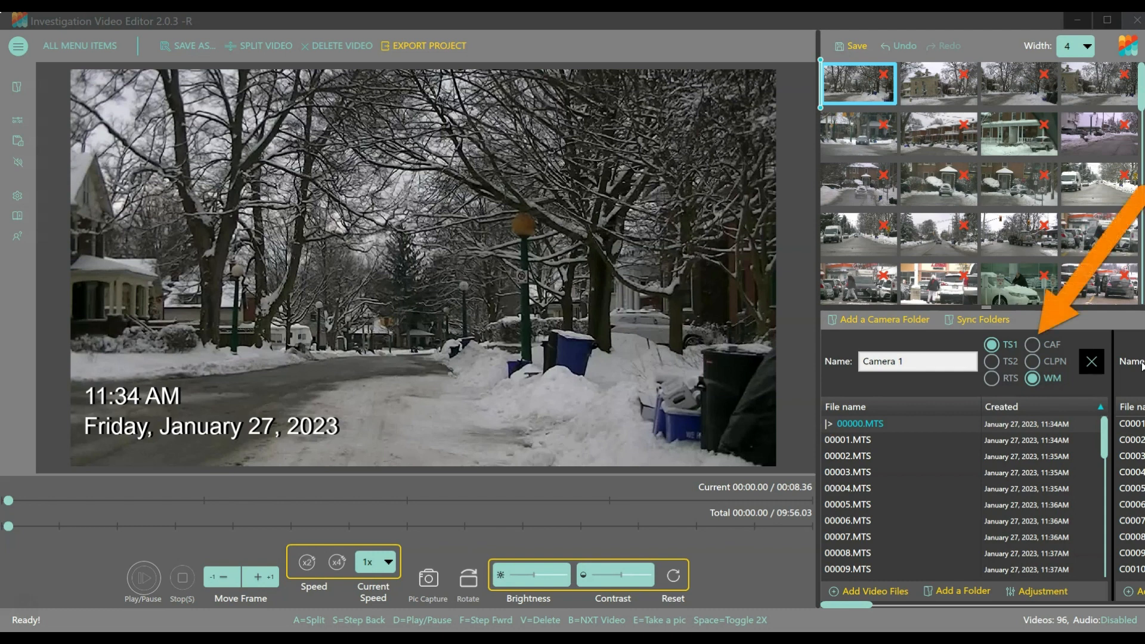
# Enable the CAF and CLPN overlays for the Camera 1 folder and open the CAF and CLPN settings.
pyautogui.click(1035, 344)
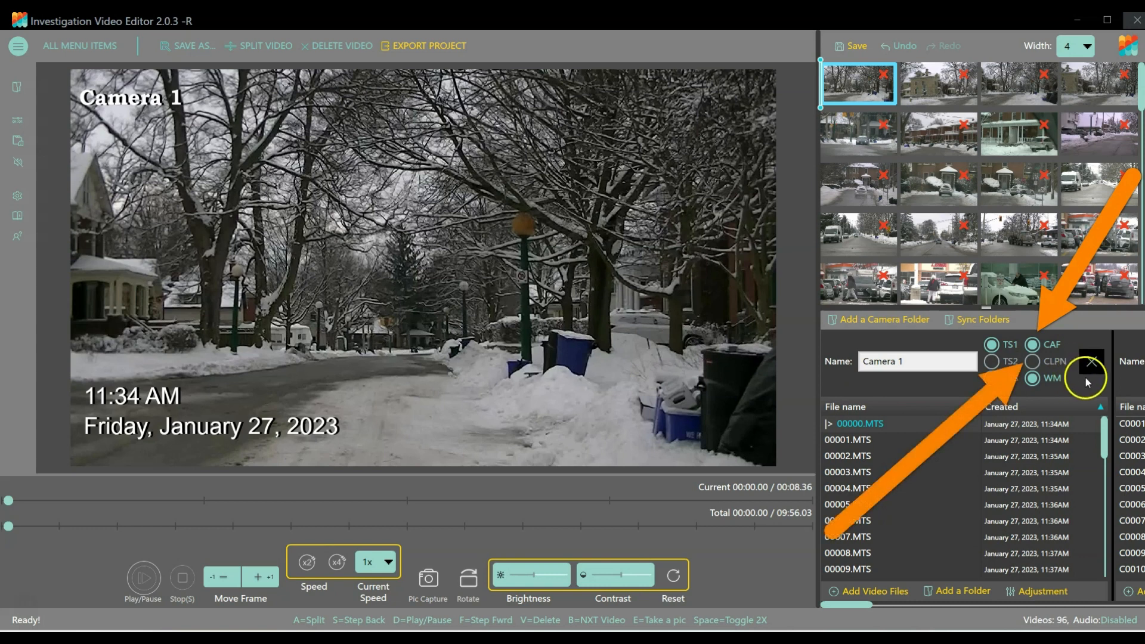
pyautogui.click(1031, 360)
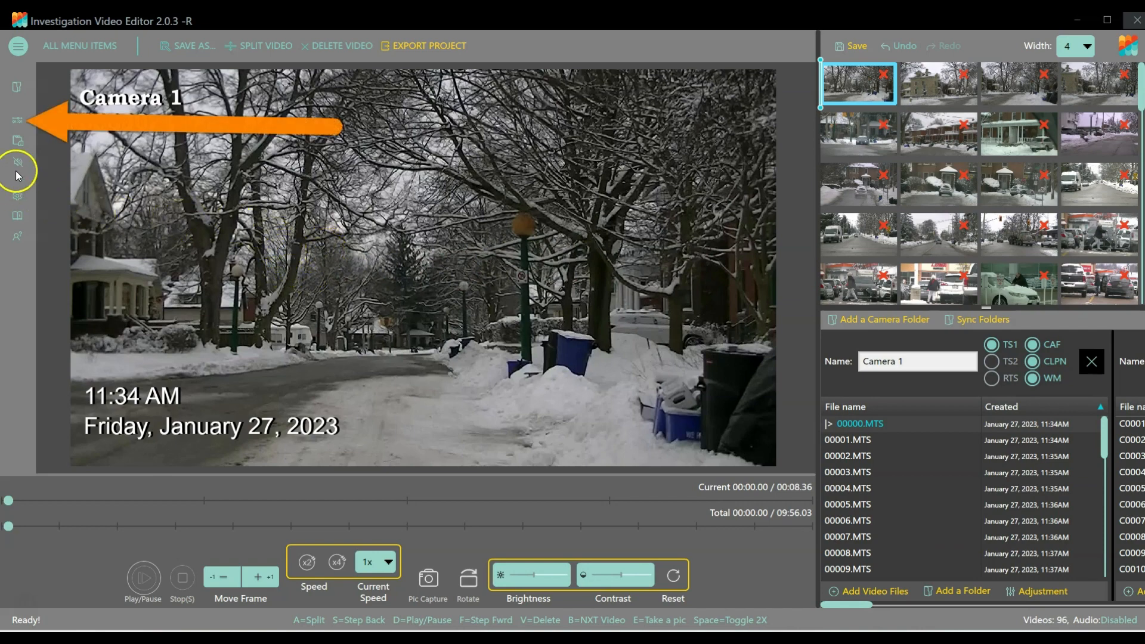
pyautogui.click(16, 121)
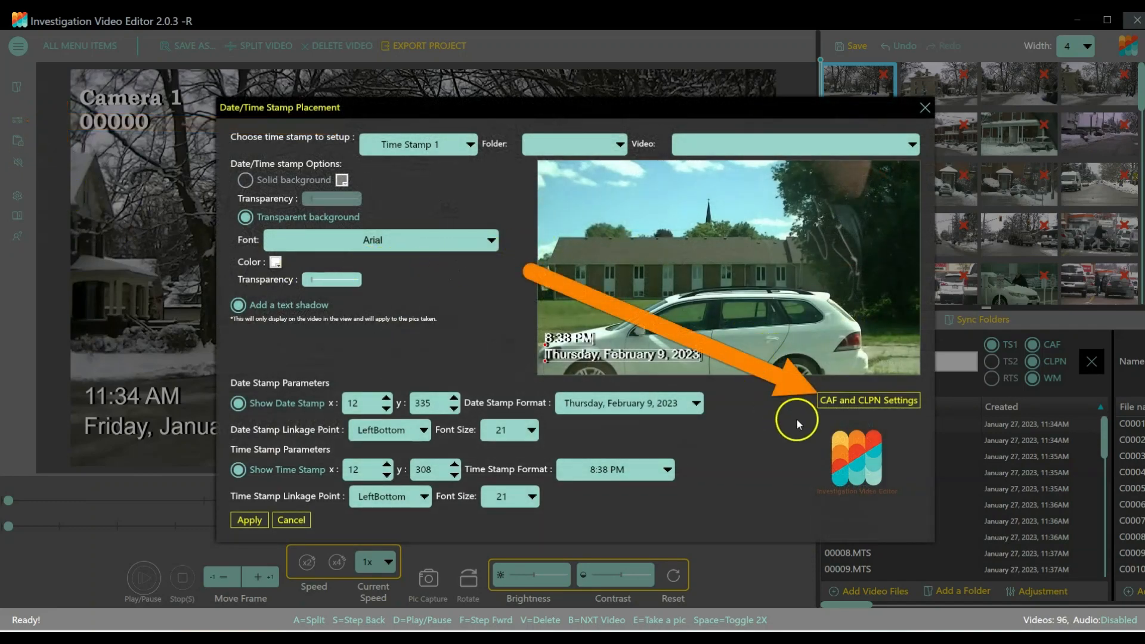
pyautogui.click(880, 404)
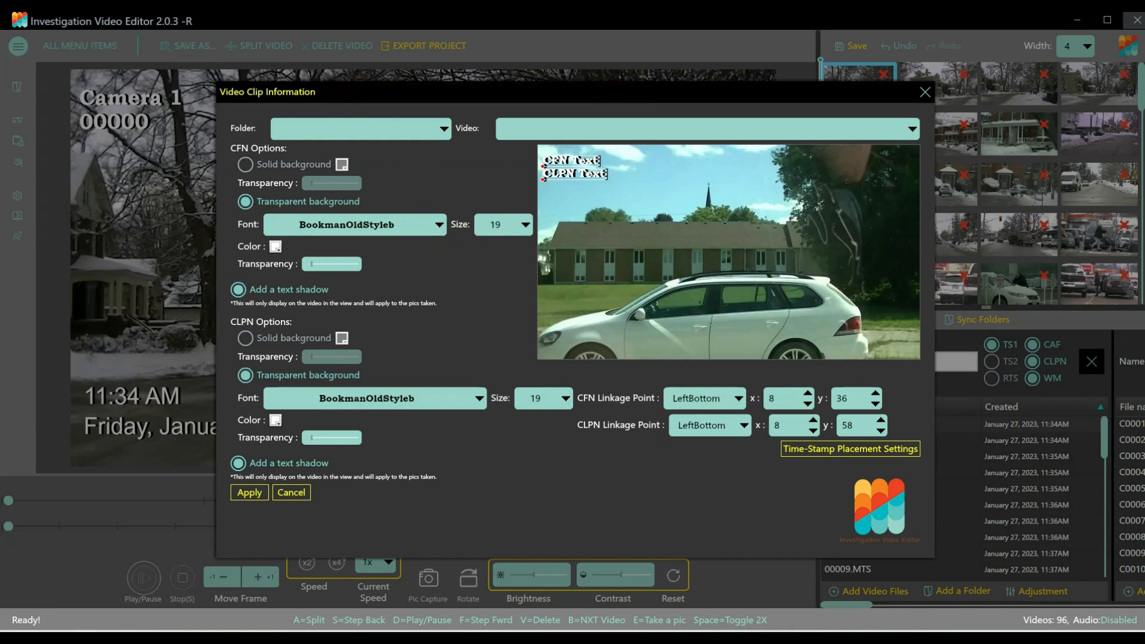
# Set the CFN text font to Arial with a size of 11.
pyautogui.click(439, 224)
pyautogui.scroll(5, 420, 269)
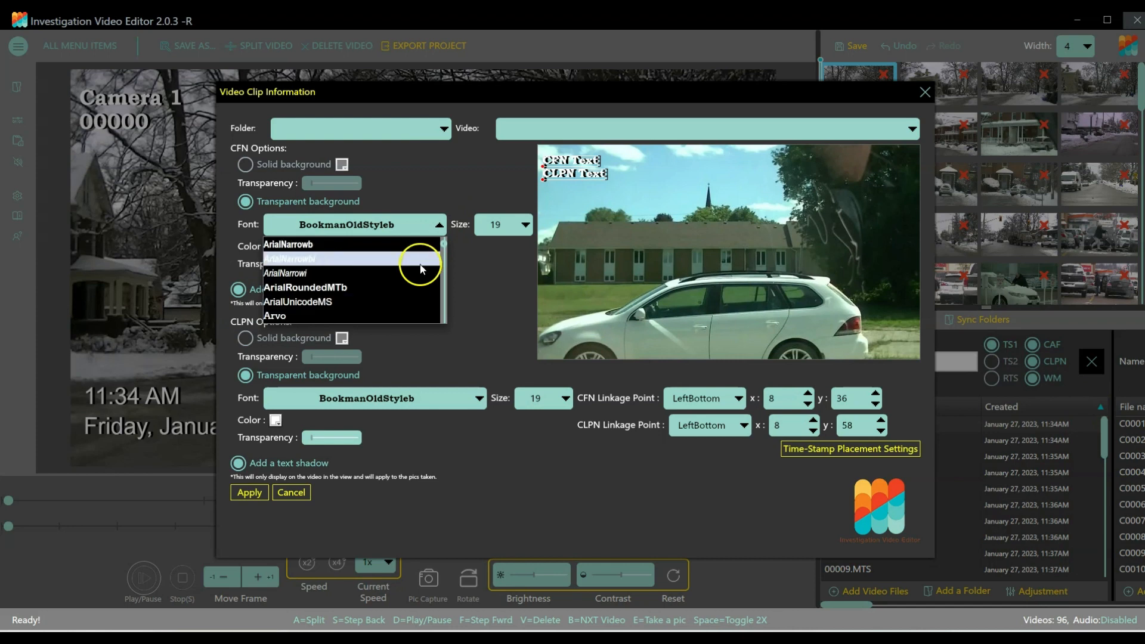
pyautogui.scroll(3, 357, 281)
pyautogui.click(298, 292)
pyautogui.click(523, 224)
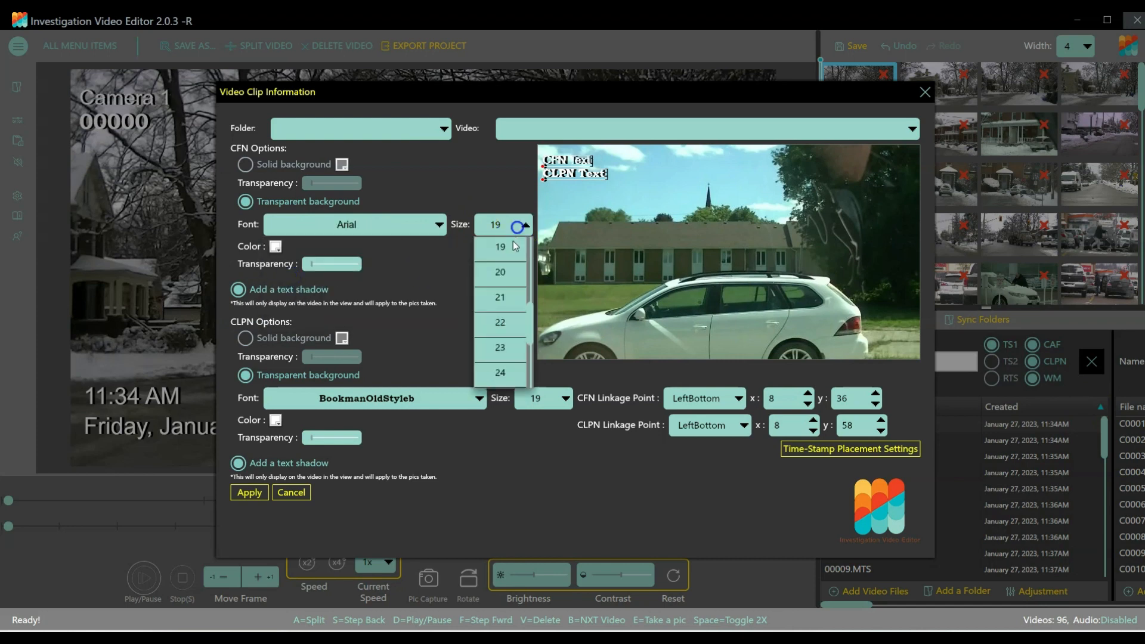
pyautogui.click(506, 273)
# Set the CLPN text font to Arial with a size of 11.
pyautogui.click(477, 397)
pyautogui.scroll(5, 417, 453)
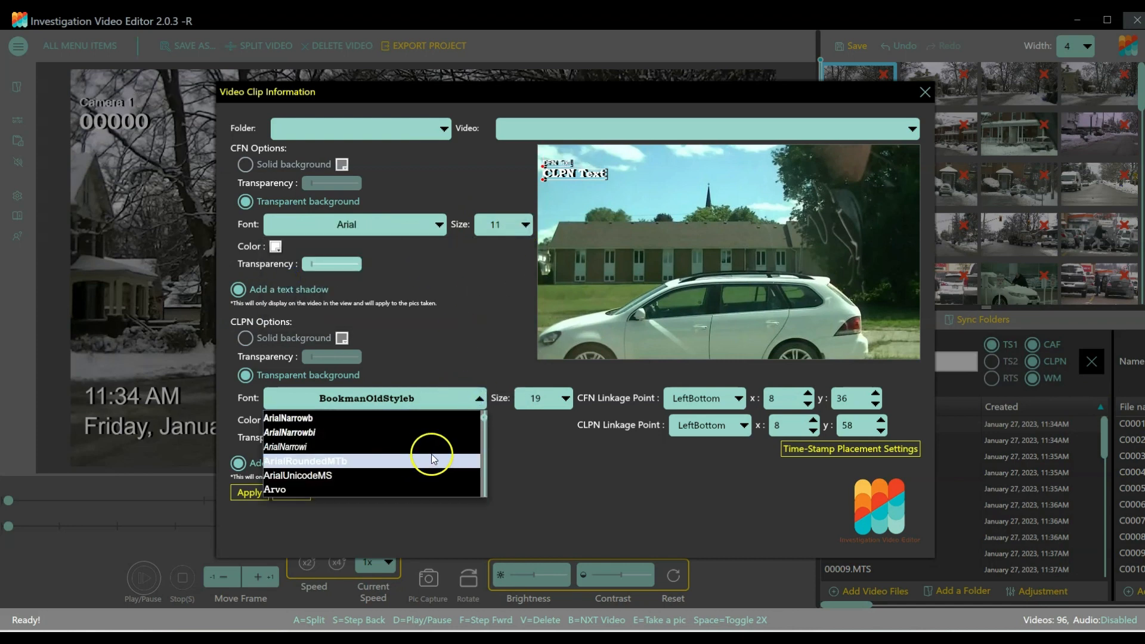
pyautogui.click(407, 451)
pyautogui.click(563, 397)
pyautogui.click(543, 447)
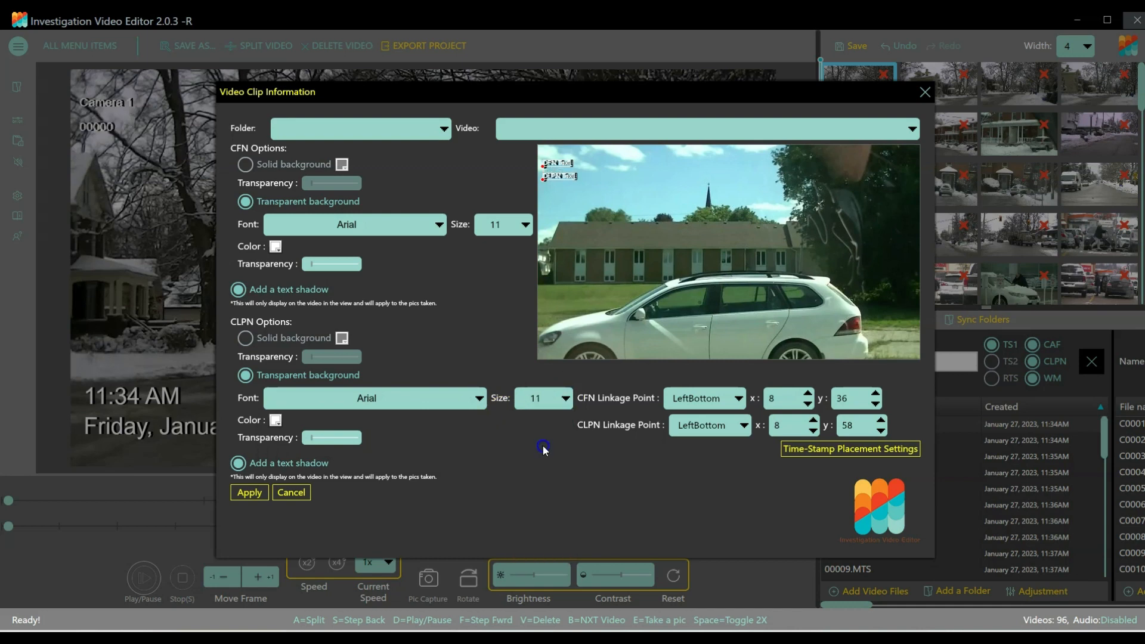
# Set the linkage point y to 23 for CFN and 35 for CLPN, raise both text transparencies slightly, and apply the settings.
pyautogui.click(875, 403)
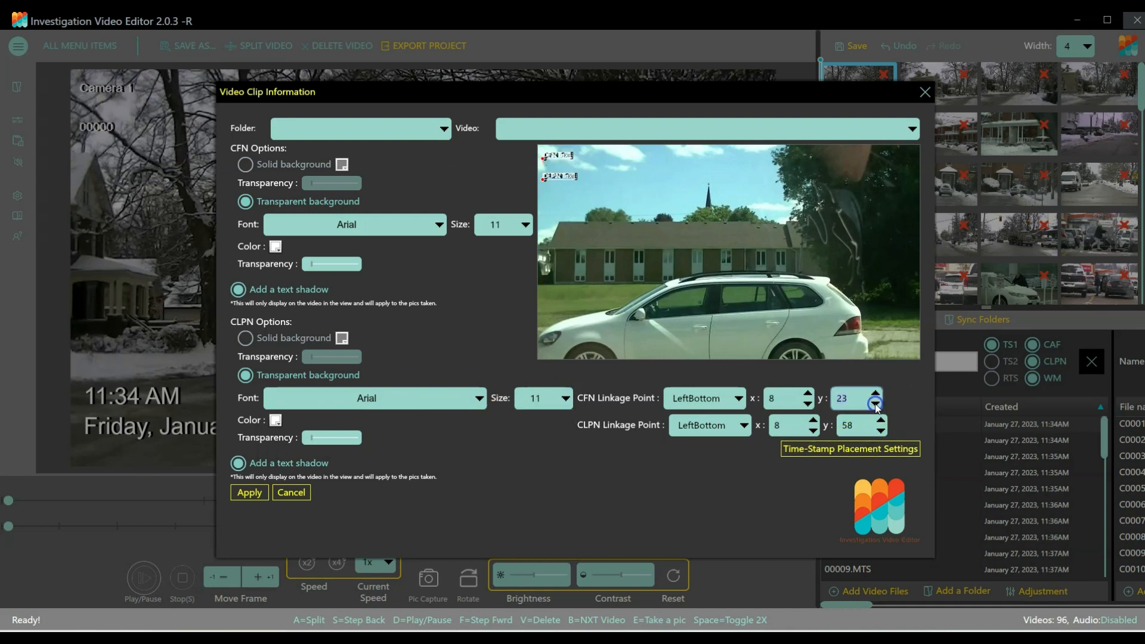
pyautogui.click(881, 430)
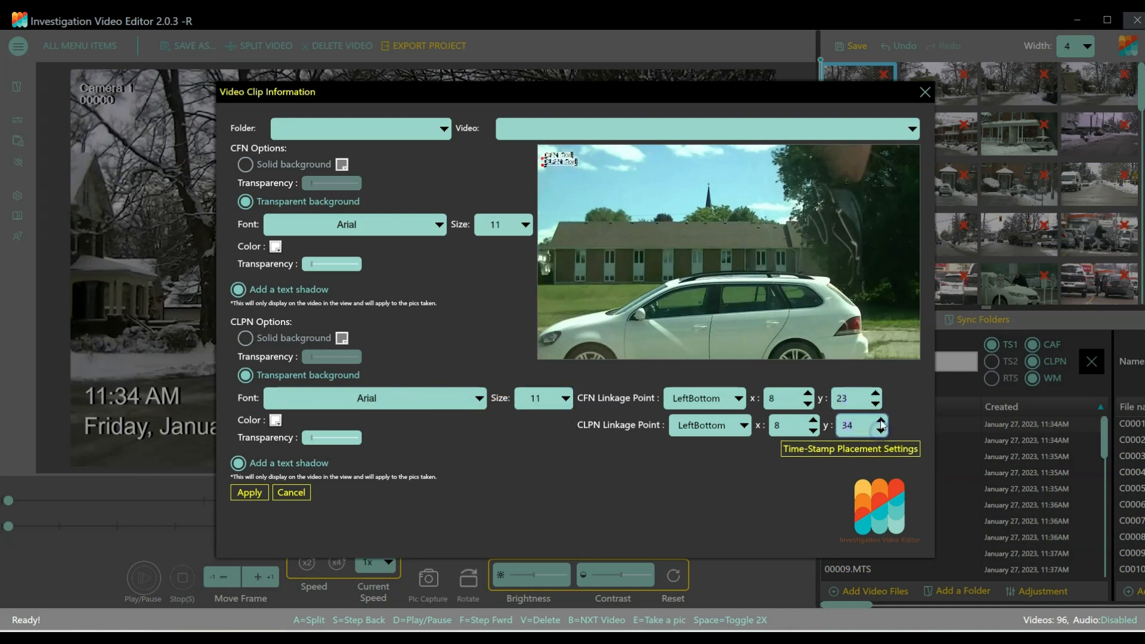
pyautogui.moveTo(312, 264); pyautogui.dragTo(314, 265)
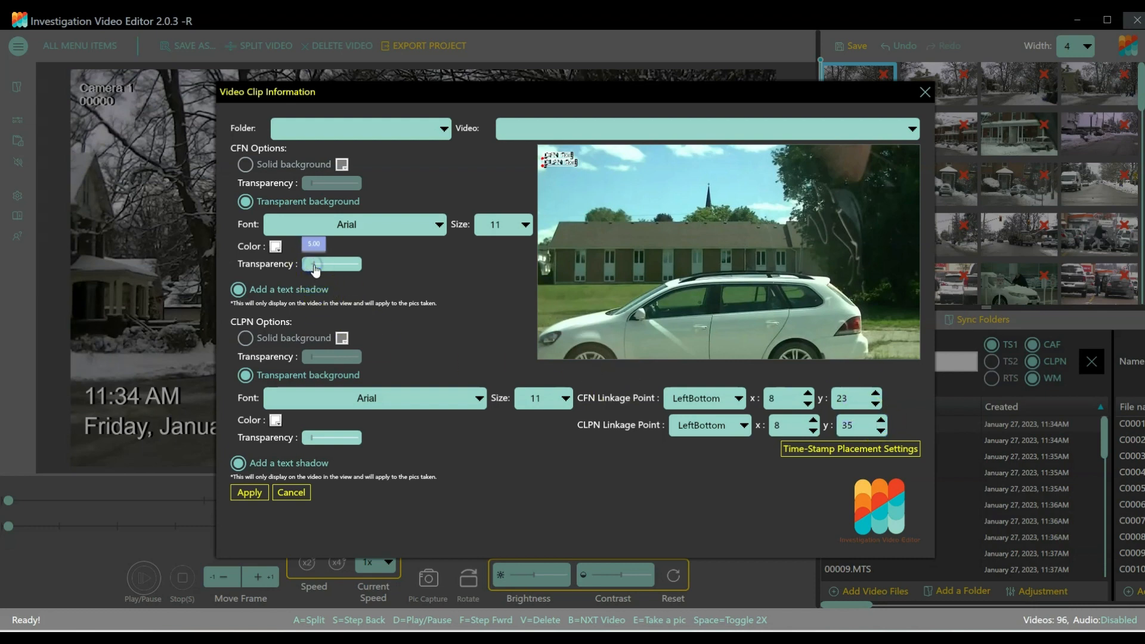
pyautogui.moveTo(311, 438); pyautogui.dragTo(314, 439)
pyautogui.click(249, 492)
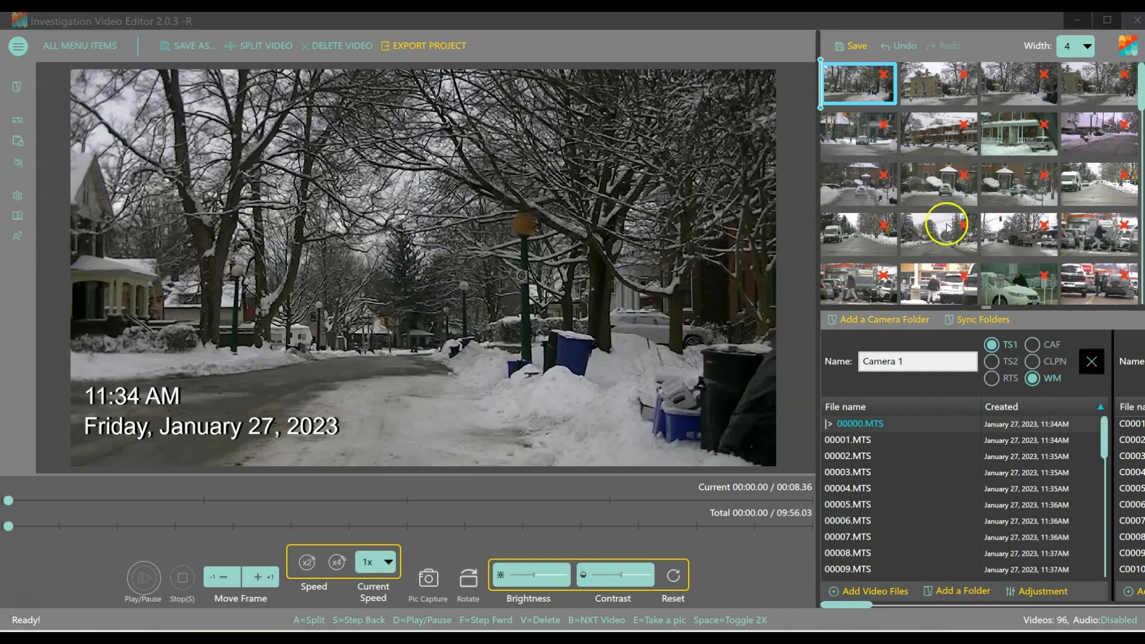
# Enable CAF for the Camera 1 folder, rename the folder "Day 1", and check the overlay on other clips in it.
pyautogui.click(1031, 346)
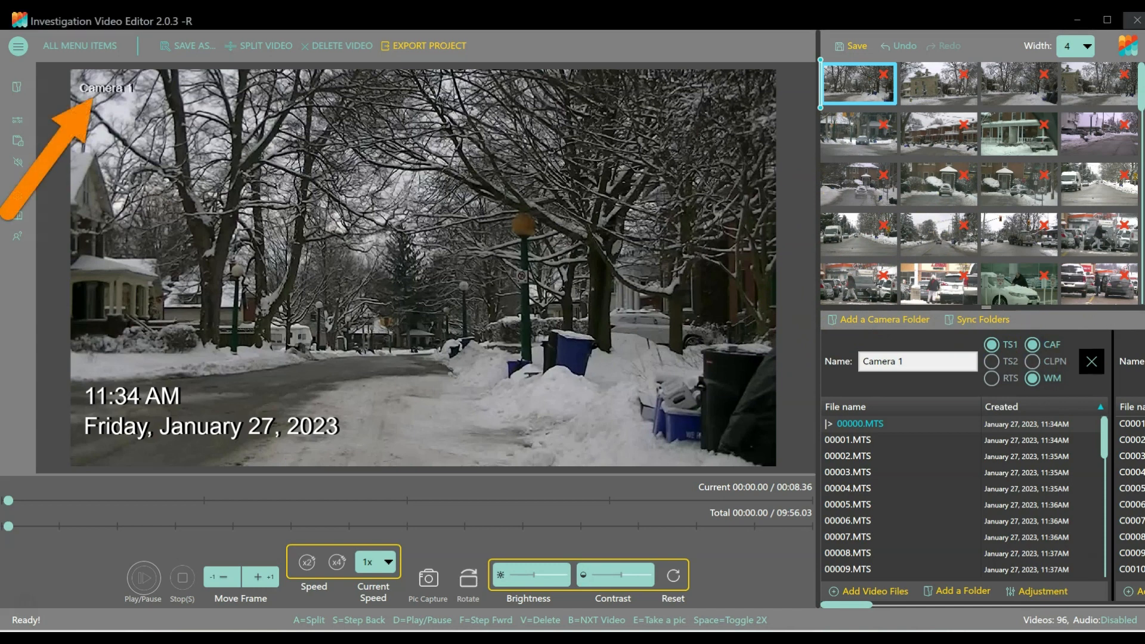
pyautogui.tripleClick(859, 362)
pyautogui.write('Day 1')
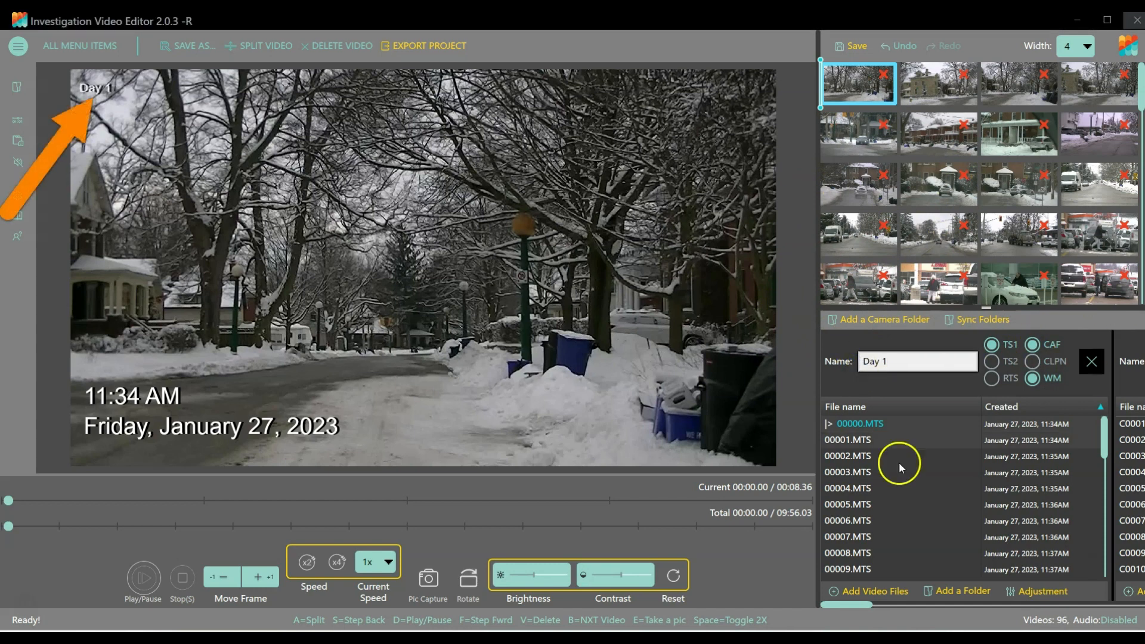
pyautogui.click(846, 487)
pyautogui.click(845, 539)
# Enable CAF for the Camera 2 folder, rename it "Day 2", and check the overlay on several of its clips.
pyautogui.moveTo(836, 604); pyautogui.dragTo(881, 606)
pyautogui.moveTo(928, 362); pyautogui.dragTo(840, 358)
pyautogui.click(859, 423)
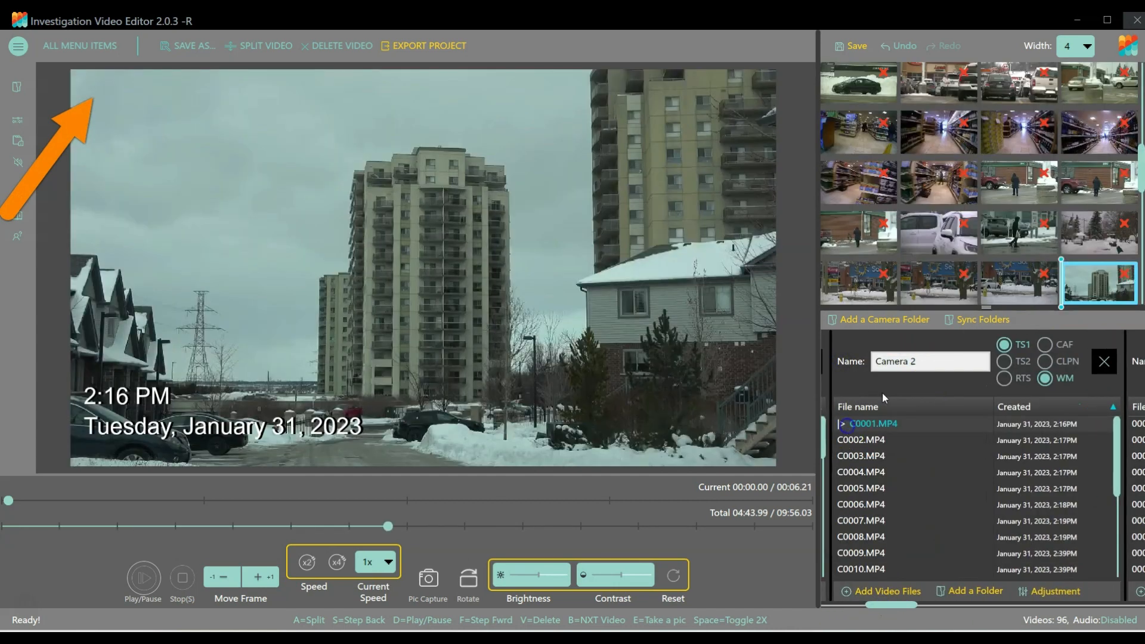
pyautogui.tripleClick(854, 365)
pyautogui.write('Day 2')
pyautogui.click(856, 472)
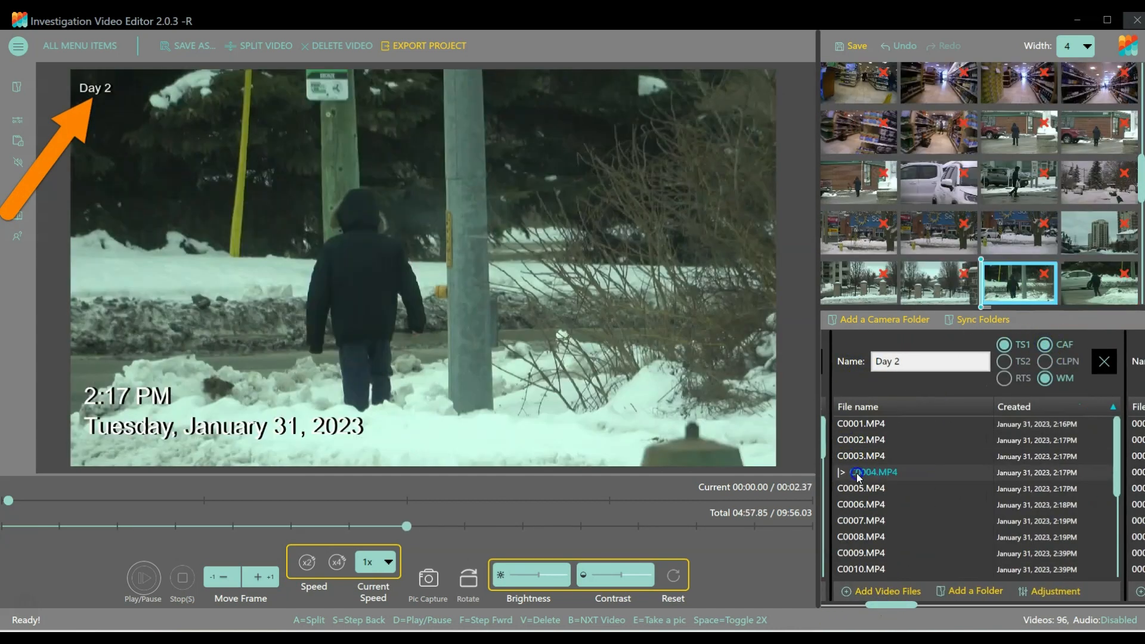
pyautogui.click(854, 521)
pyautogui.click(861, 553)
pyautogui.click(860, 457)
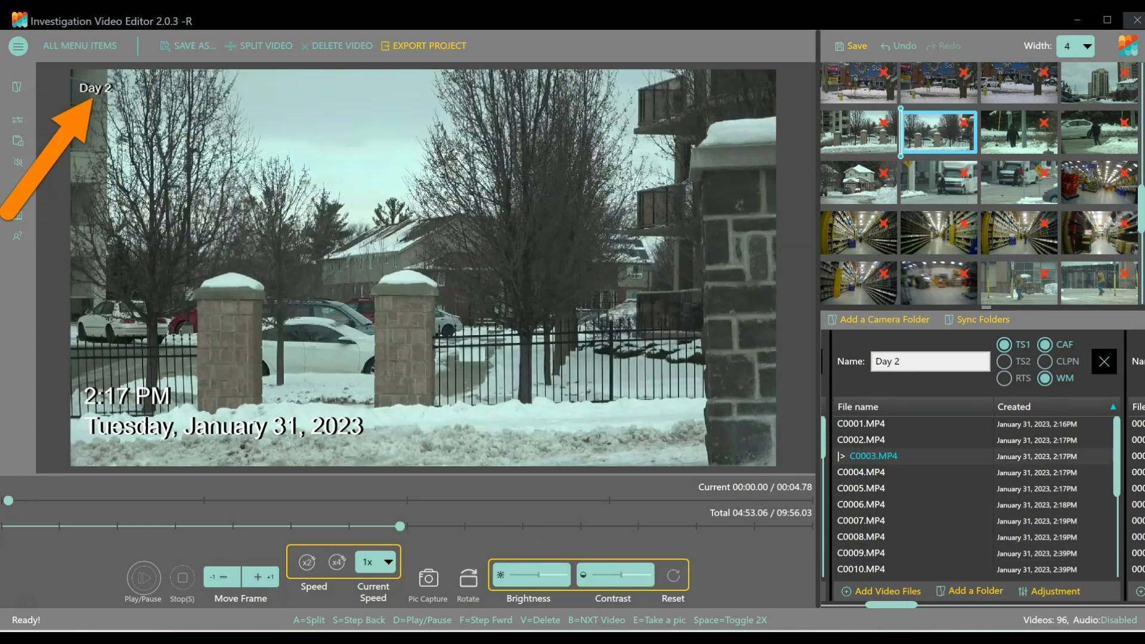
# Enable CAF for the Camera 3 folder, rename it "February Long Weekend", and check the overlay on several of its clips.
pyautogui.moveTo(888, 604); pyautogui.dragTo(939, 607)
pyautogui.click(847, 427)
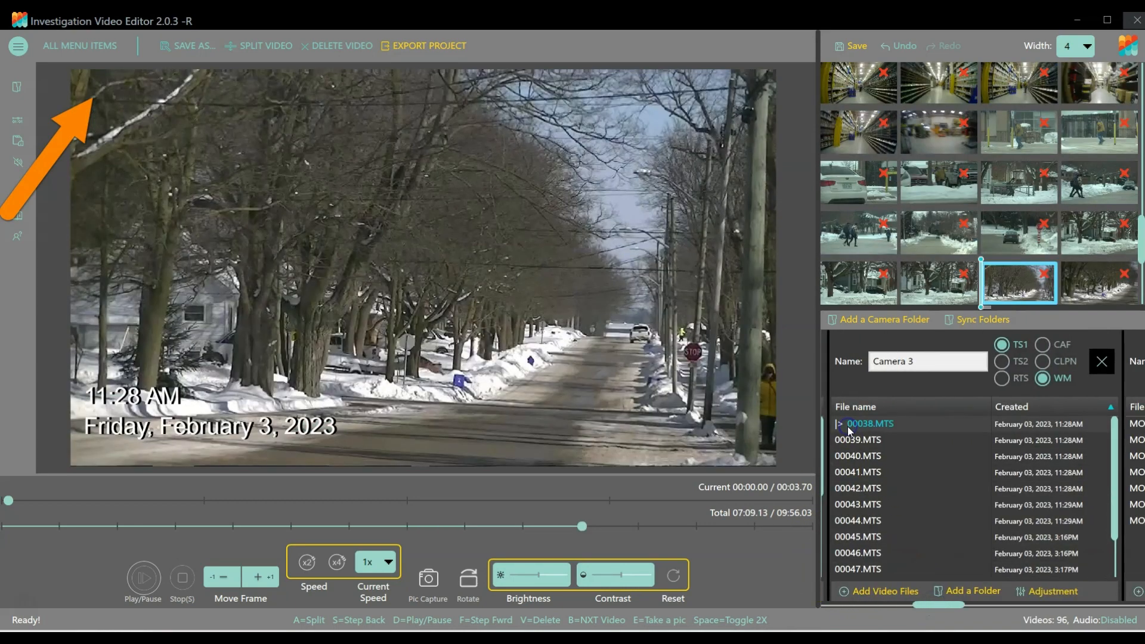
pyautogui.click(1042, 345)
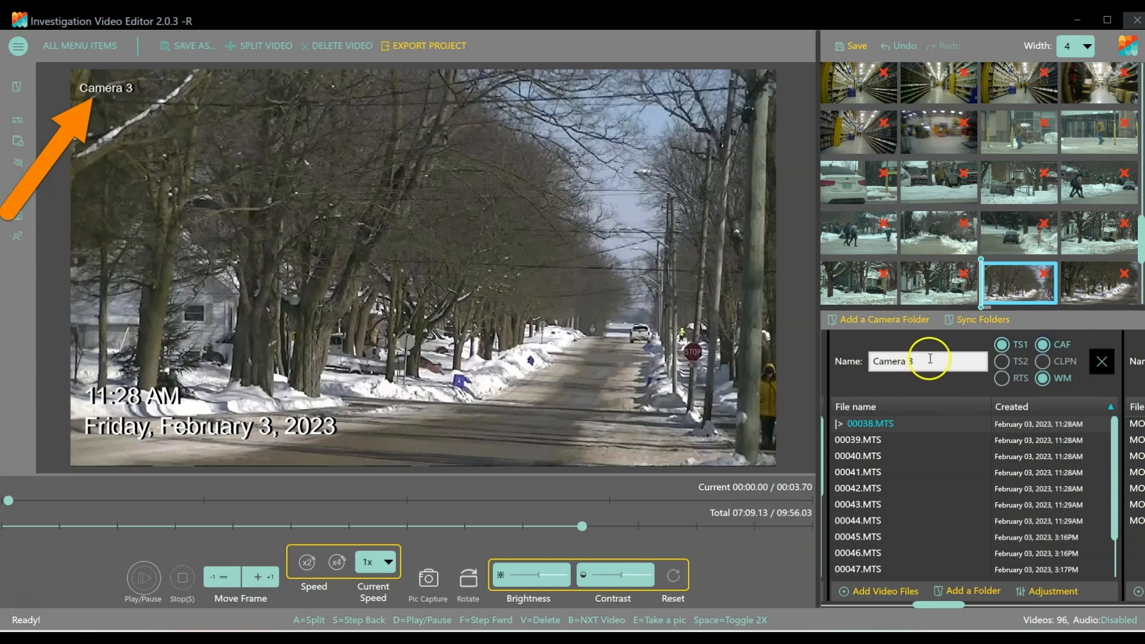
pyautogui.moveTo(920, 360); pyautogui.dragTo(838, 360)
pyautogui.write('February')
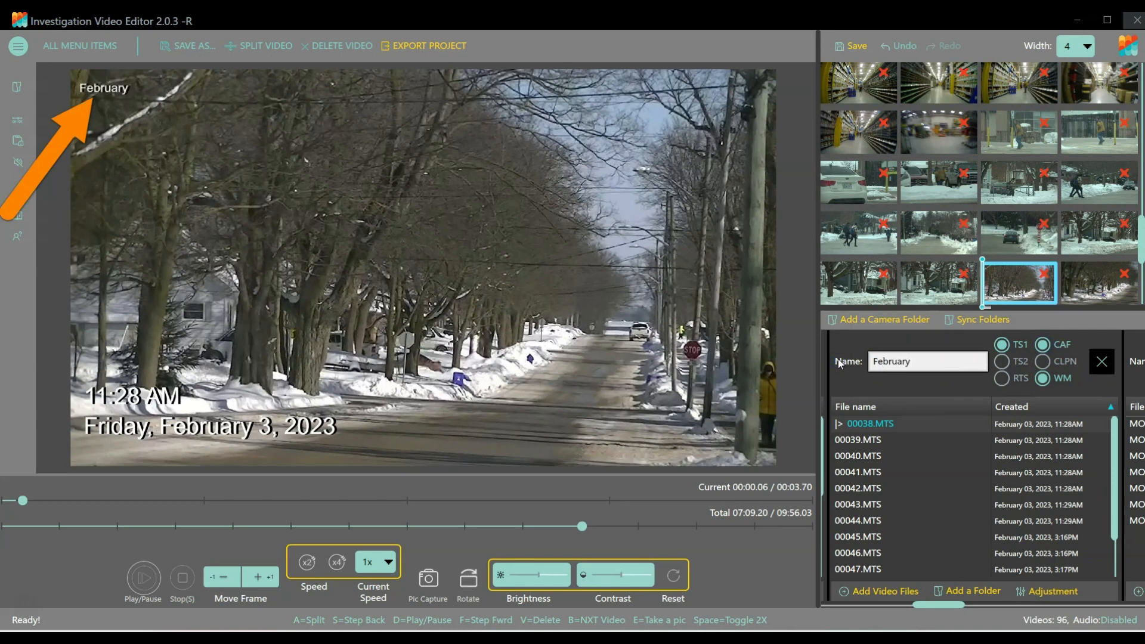
pyautogui.write(' Long Weekend')
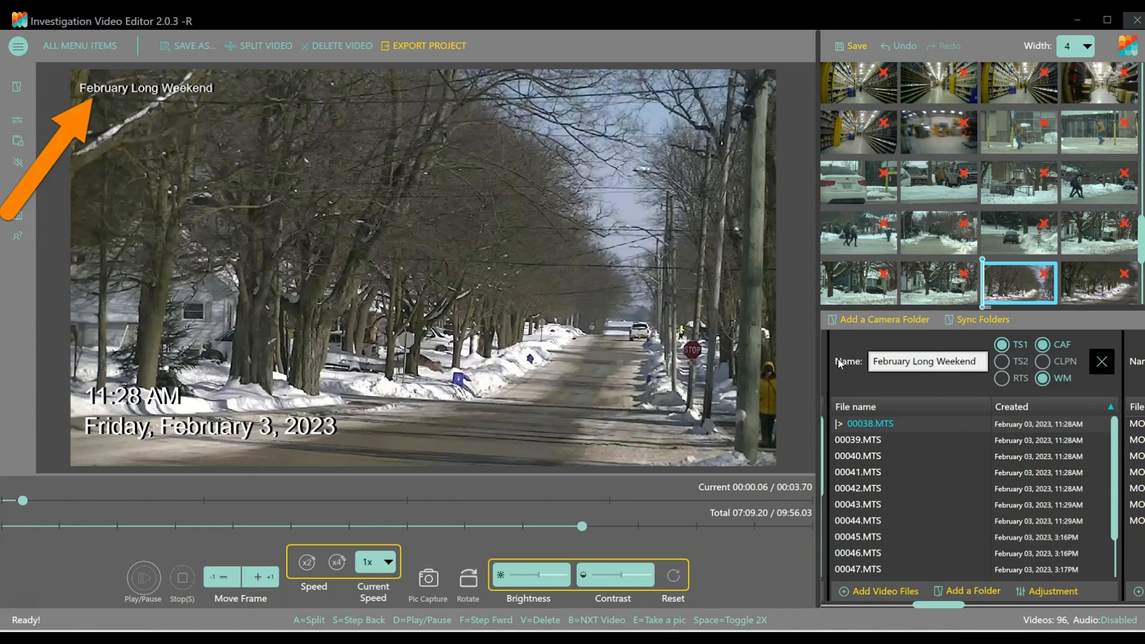
pyautogui.click(853, 488)
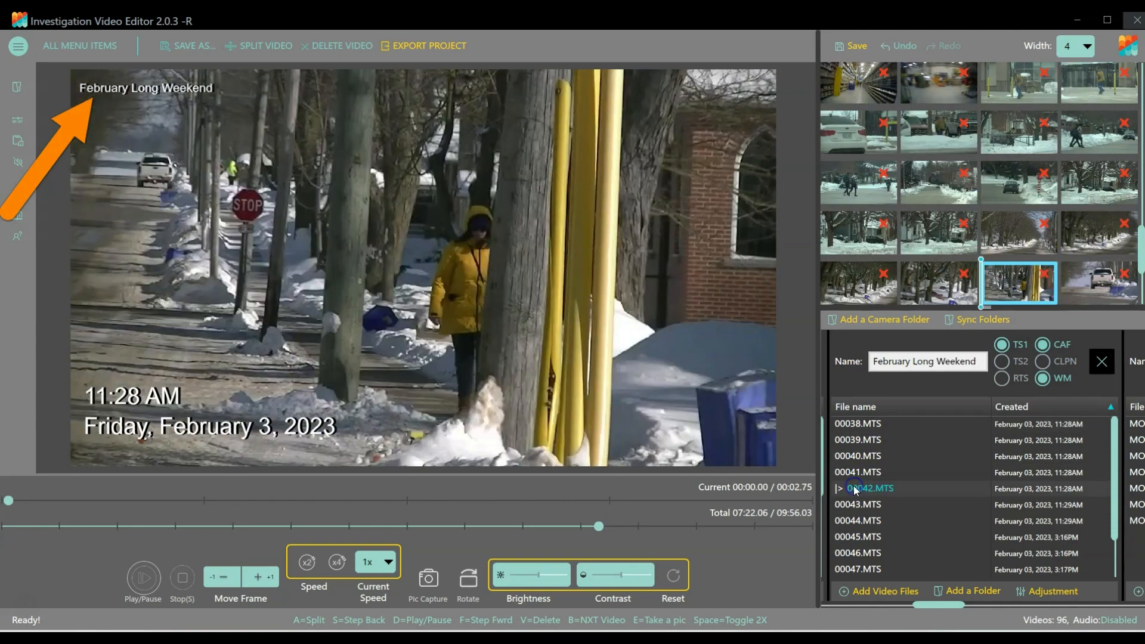
pyautogui.click(854, 536)
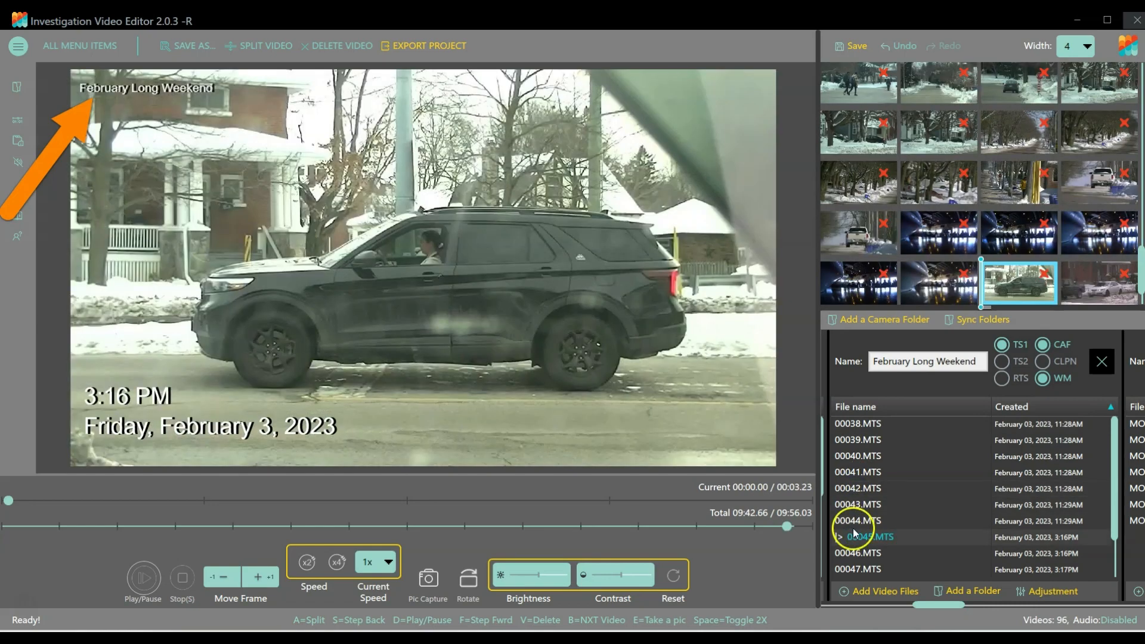
pyautogui.click(853, 423)
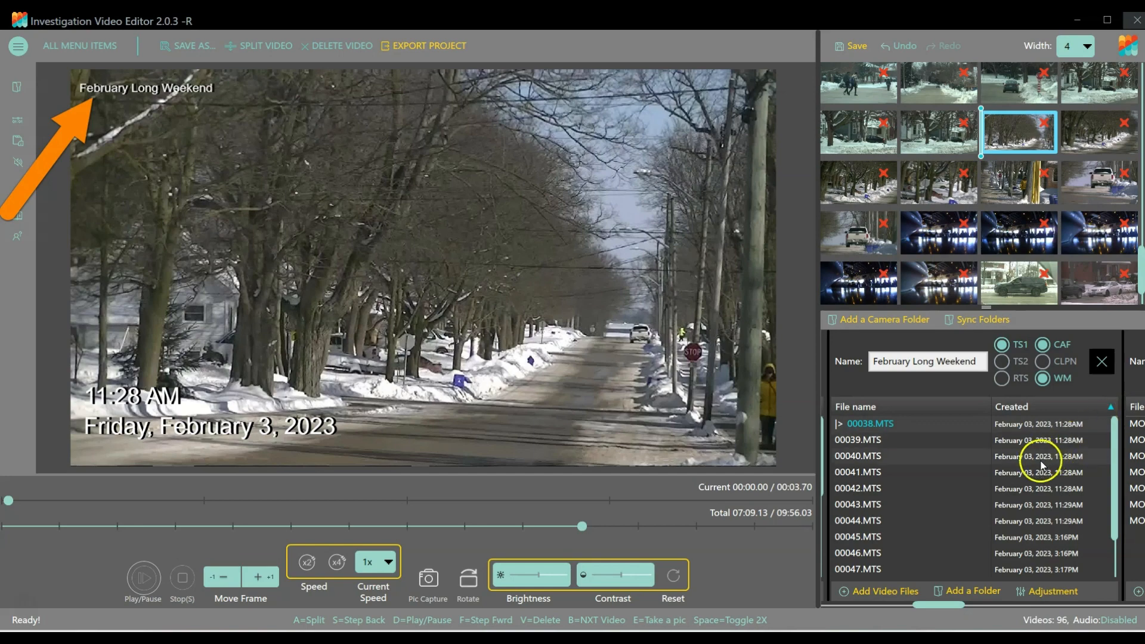
# Examine the footage in the first clips of the Camera 4, Camera 5 and Camera 6 folders.
pyautogui.moveTo(935, 605); pyautogui.dragTo(982, 605)
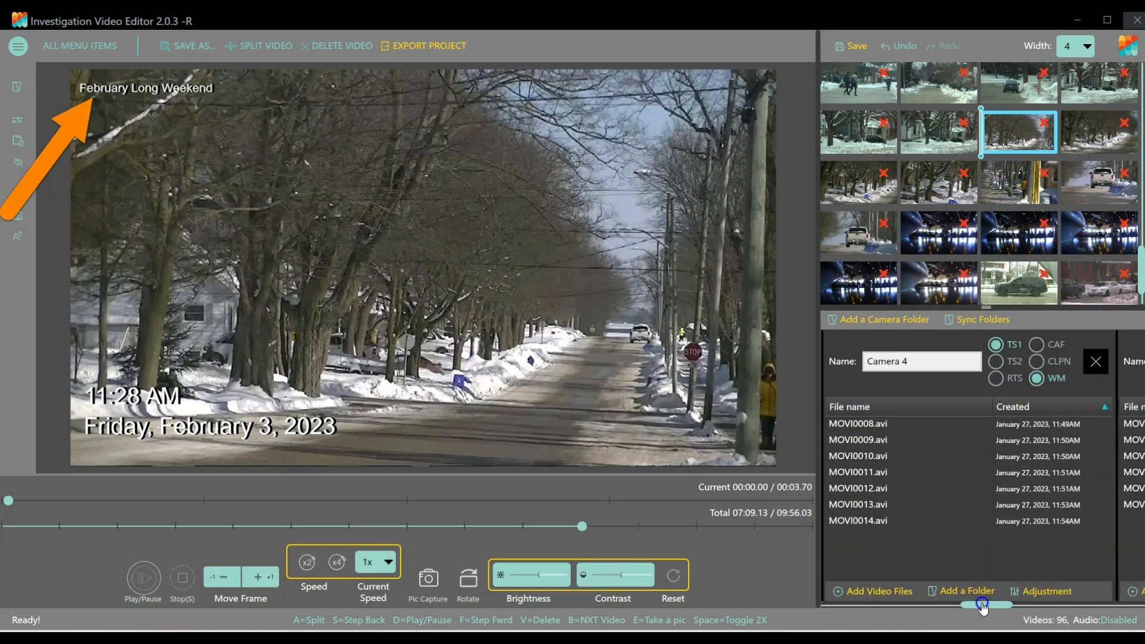
pyautogui.click(848, 424)
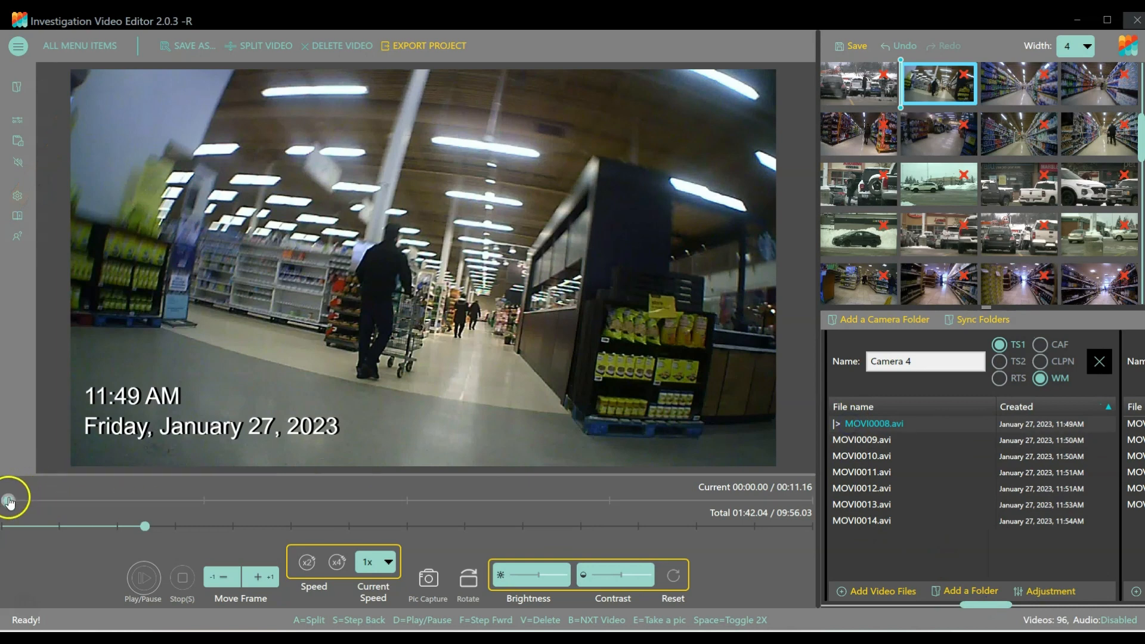
pyautogui.moveTo(978, 609); pyautogui.dragTo(1015, 605)
pyautogui.click(934, 428)
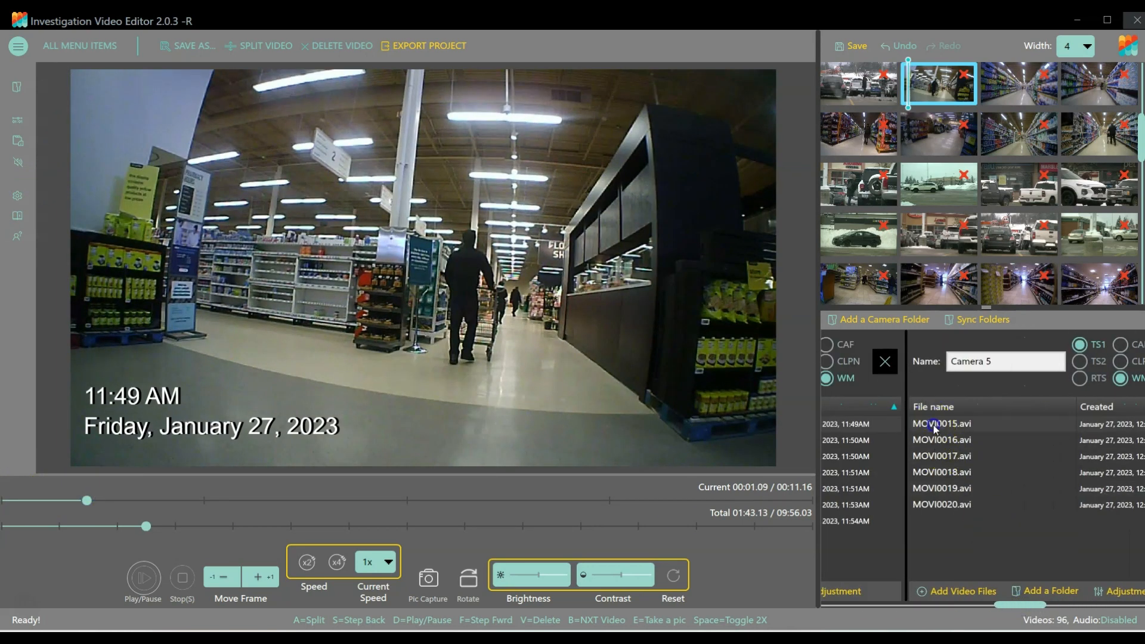
pyautogui.moveTo(8, 500); pyautogui.dragTo(152, 500)
pyautogui.moveTo(1017, 608); pyautogui.dragTo(1064, 606)
pyautogui.click(927, 424)
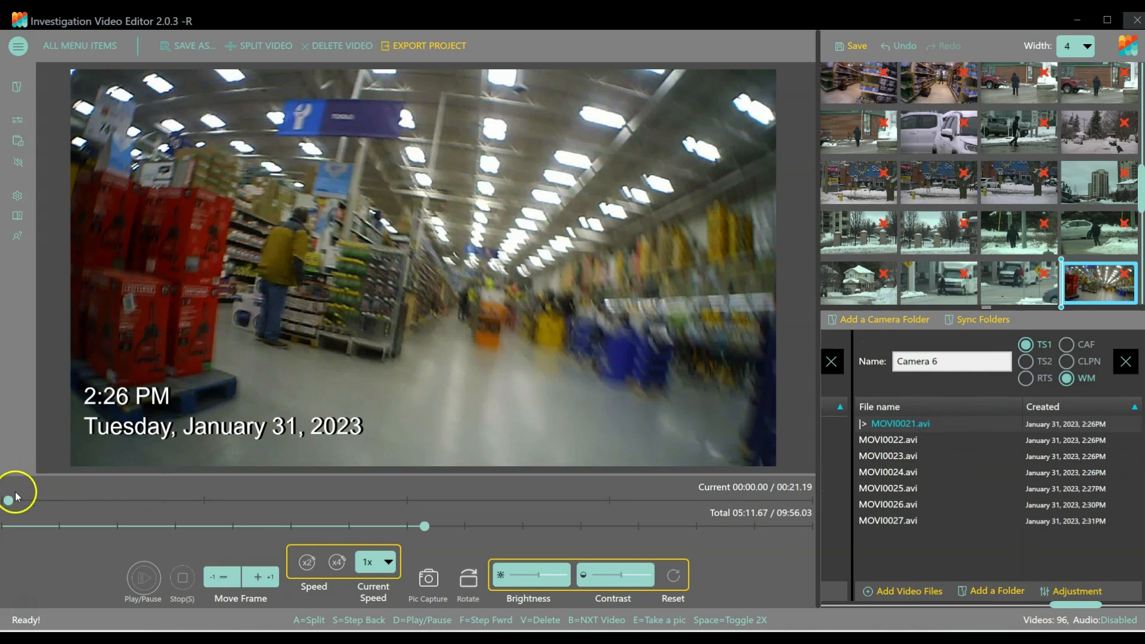
pyautogui.moveTo(9, 499); pyautogui.dragTo(102, 501)
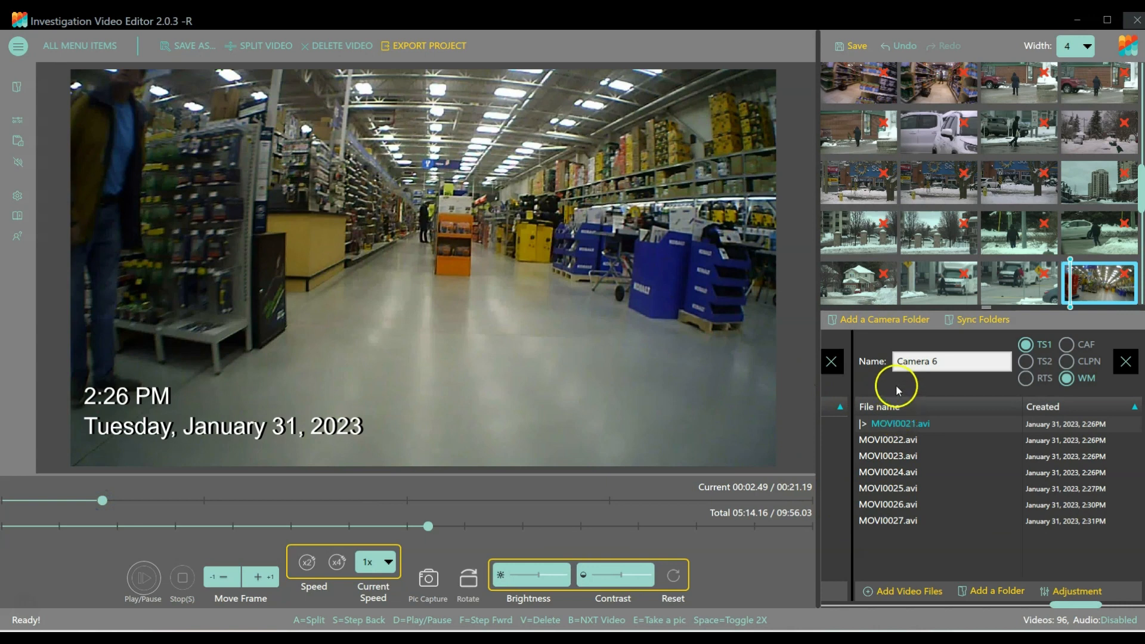
# Show clip MOVI0011.avi of the Camera 4 folder about 3 seconds in and enable CAF for that folder.
pyautogui.moveTo(1062, 608); pyautogui.dragTo(987, 608)
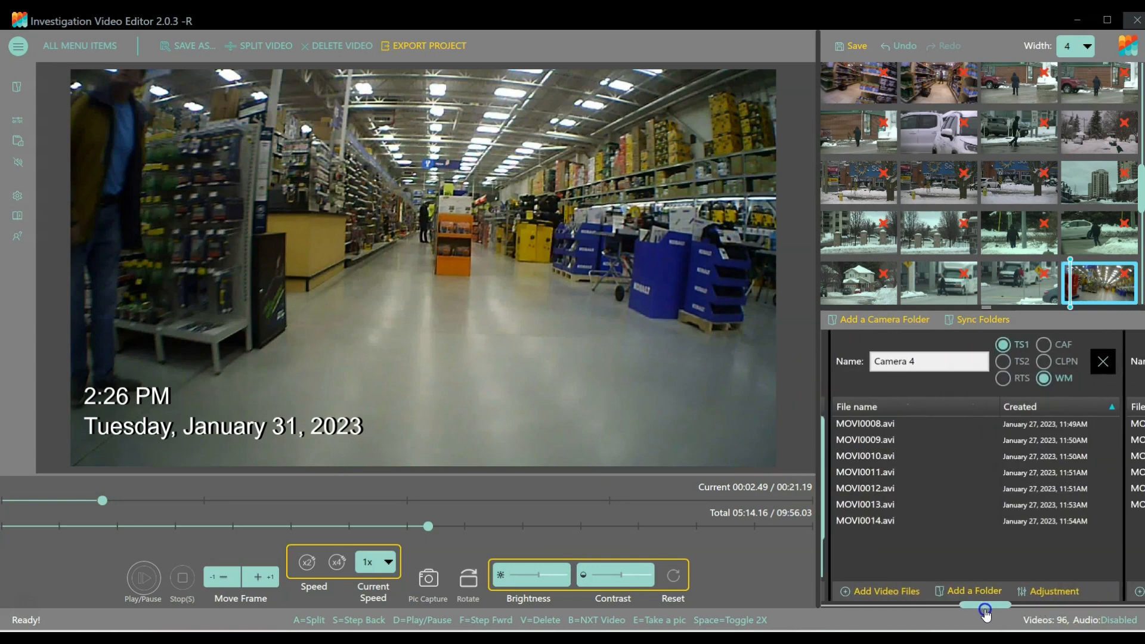
pyautogui.click(844, 422)
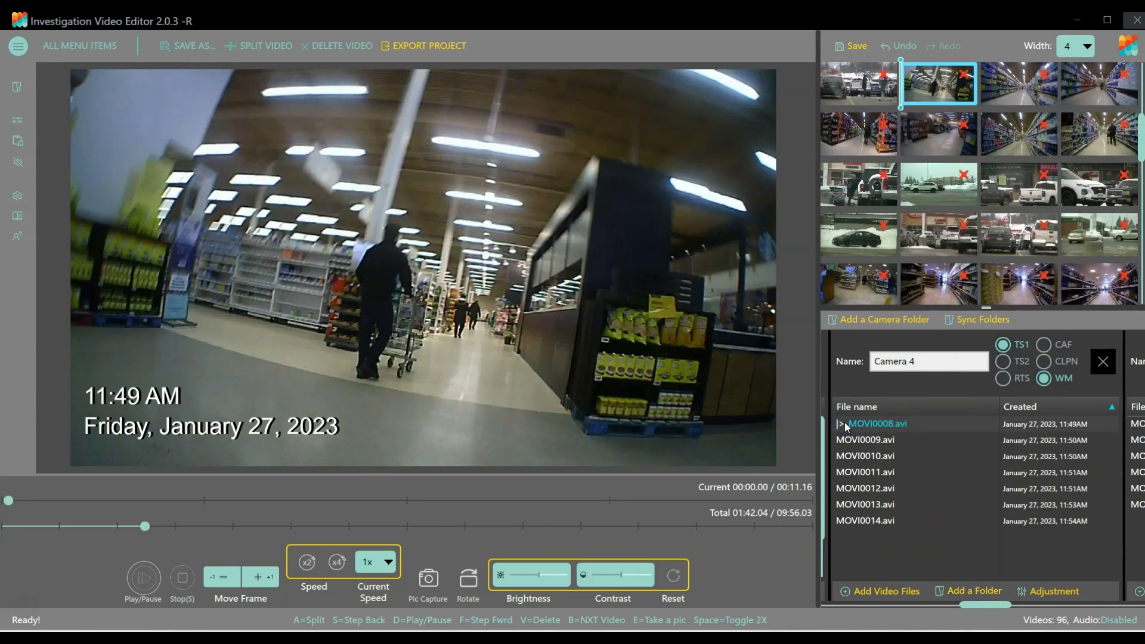
pyautogui.click(859, 472)
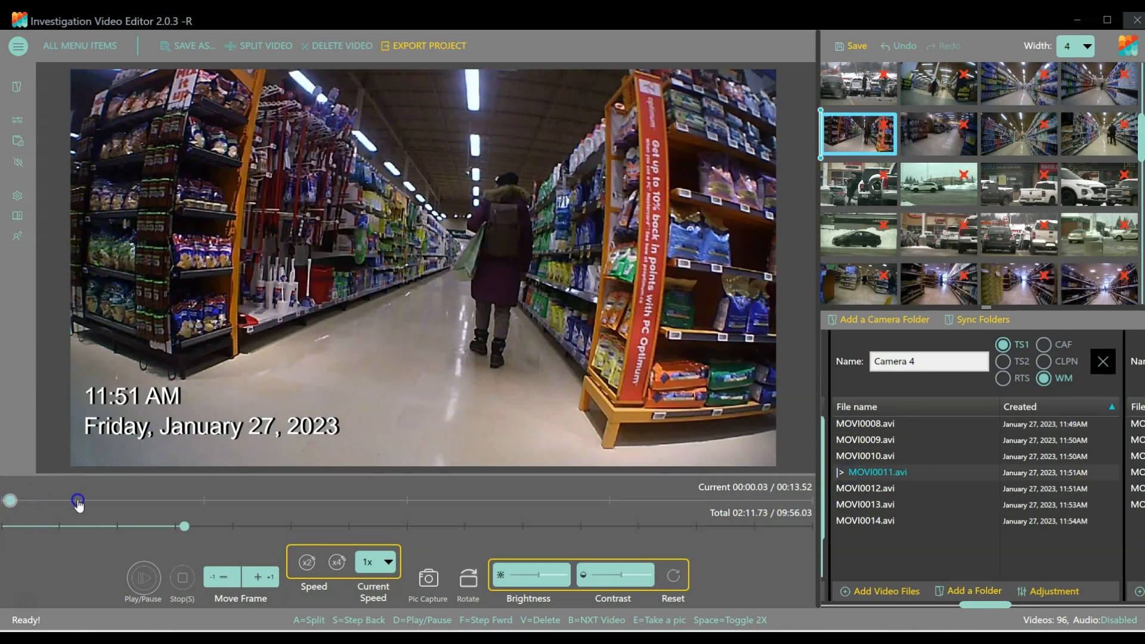
pyautogui.click(188, 500)
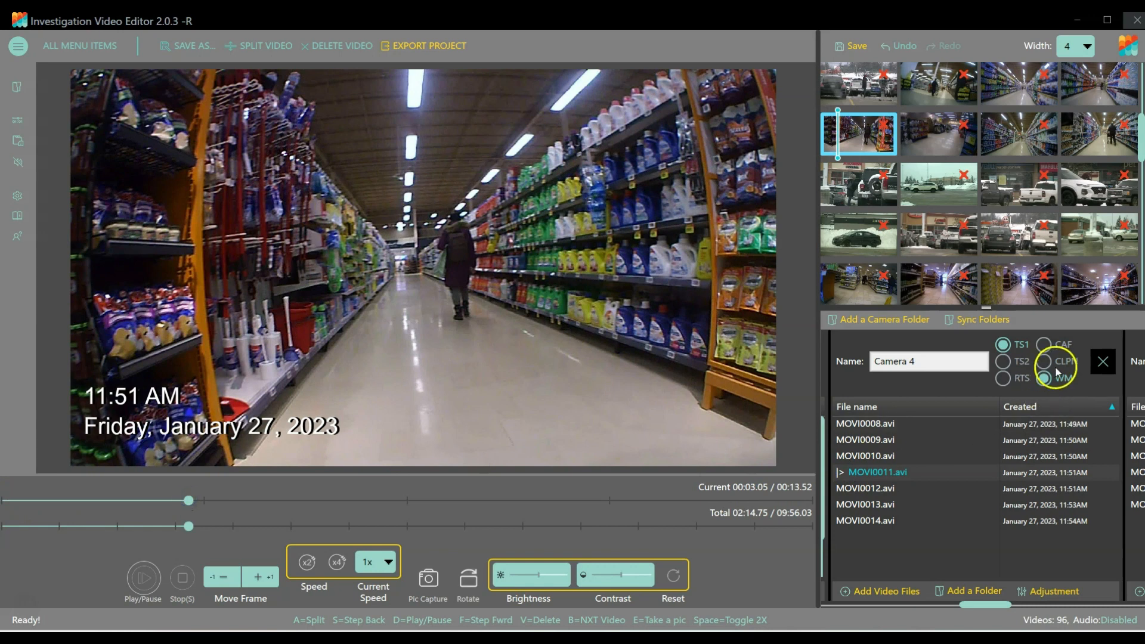
pyautogui.click(1043, 344)
# Rename the Camera 4 folder "Kitchen Table Grocery Store" and check the overlay on clips MOVI0010.avi and MOVI0013.avi.
pyautogui.click(929, 364)
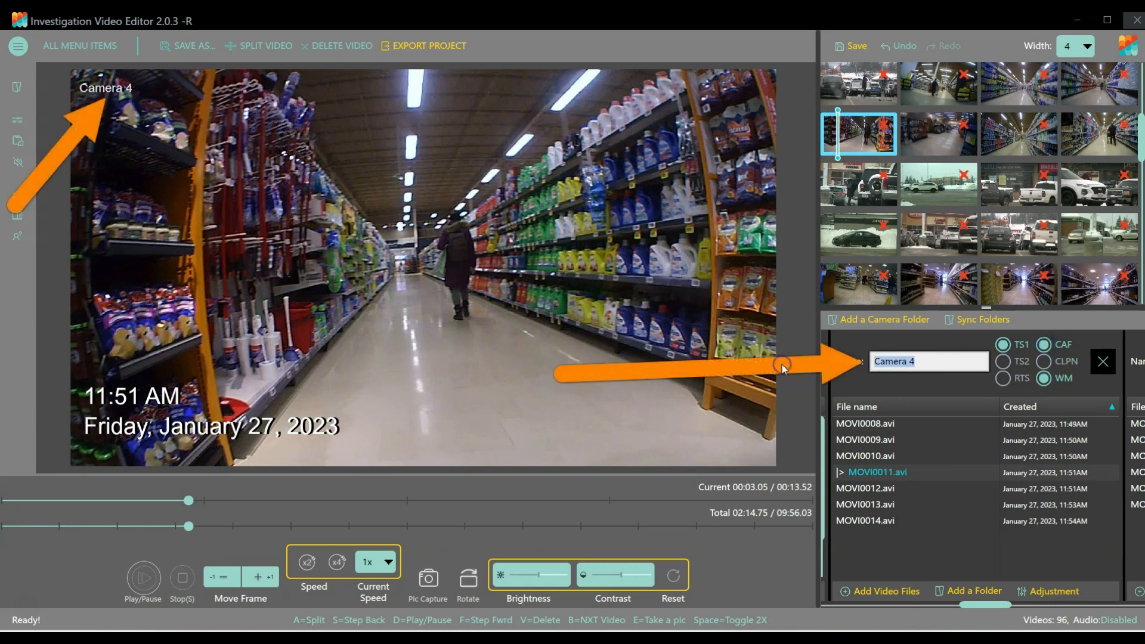
pyautogui.write('Kitchen Table ')
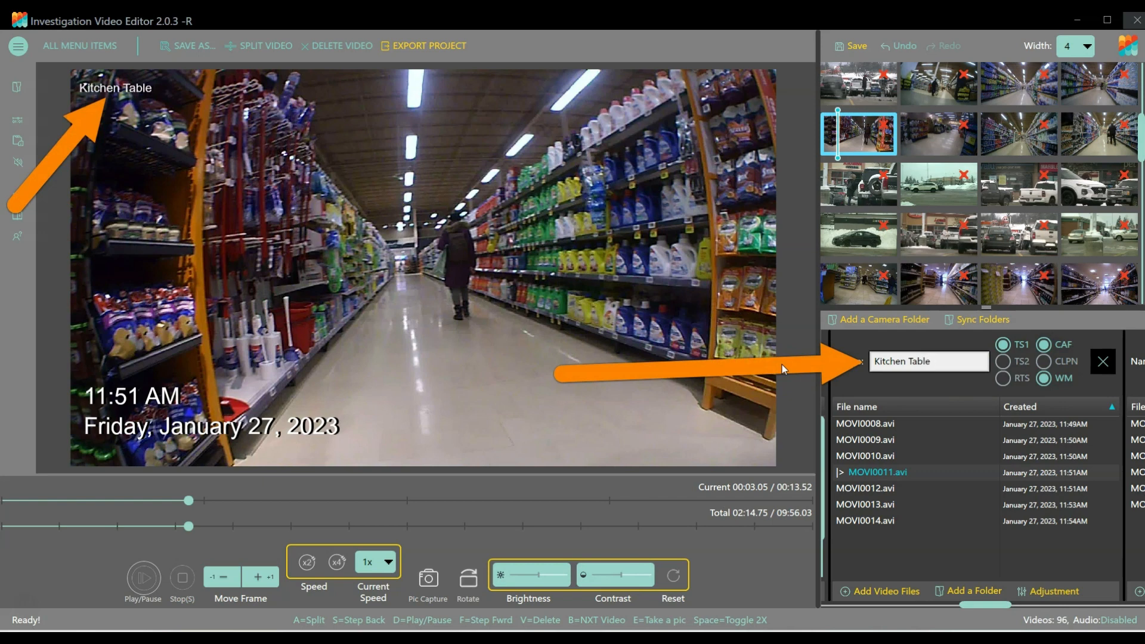
pyautogui.write('Grocery Store')
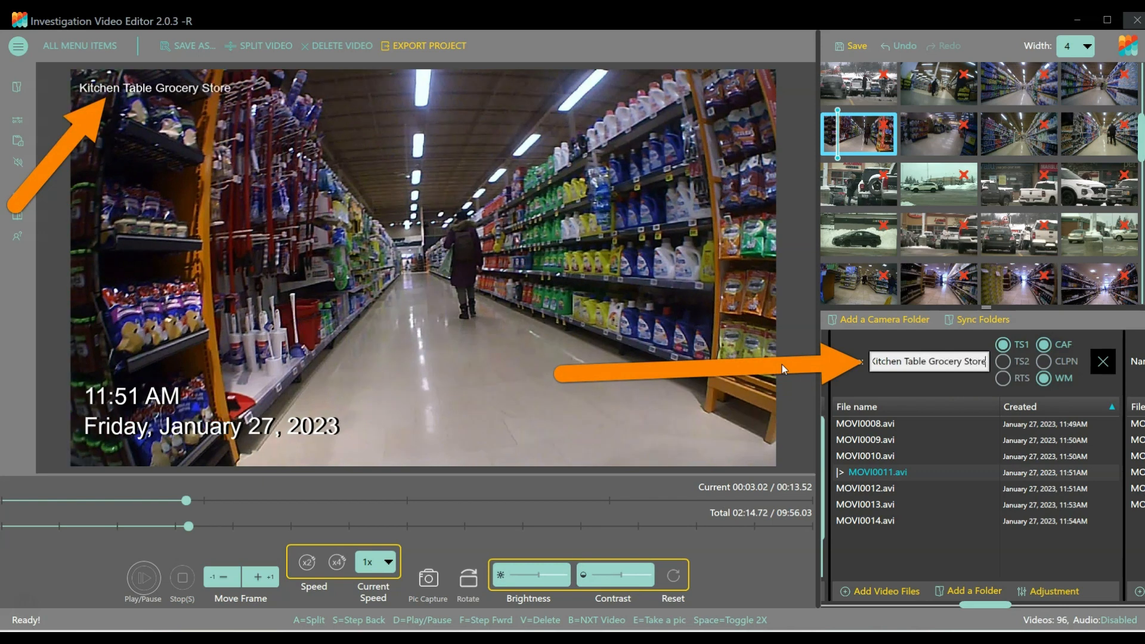
pyautogui.doubleClick(861, 456)
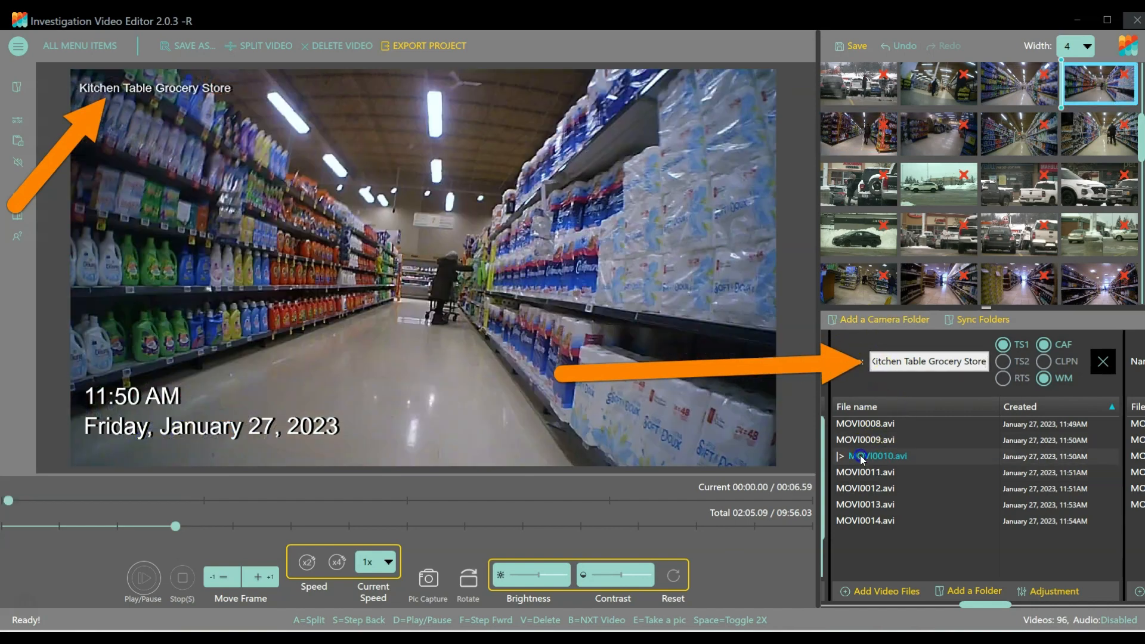
pyautogui.doubleClick(856, 504)
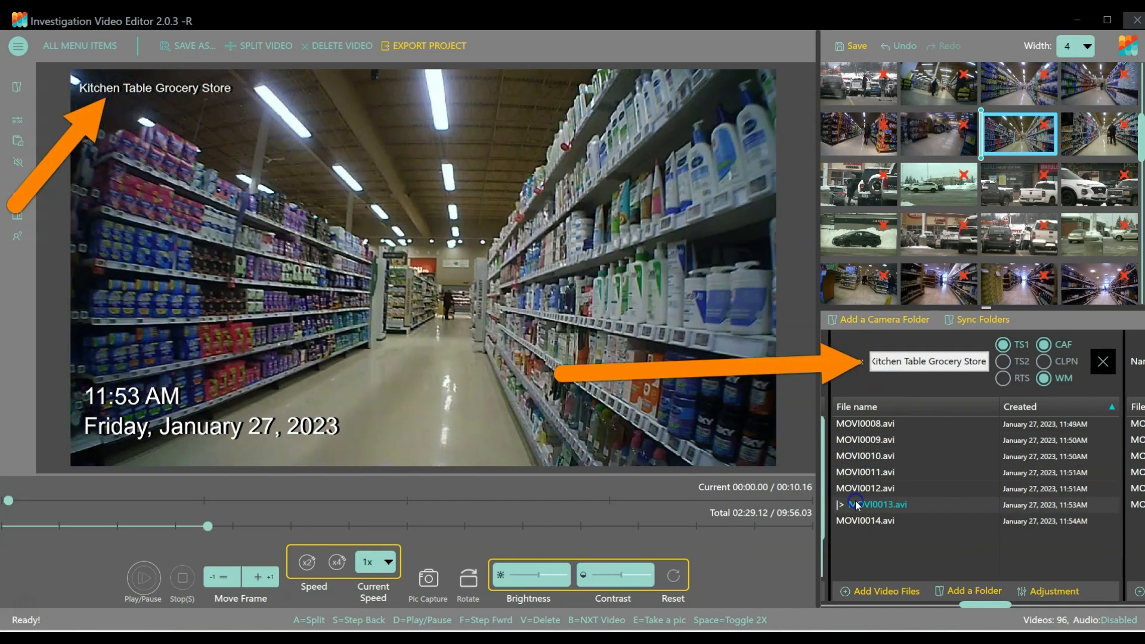
# Show clip MOVI0015.avi of the Camera 5 folder and enable CAF for that folder.
pyautogui.moveTo(979, 612); pyautogui.dragTo(1026, 601)
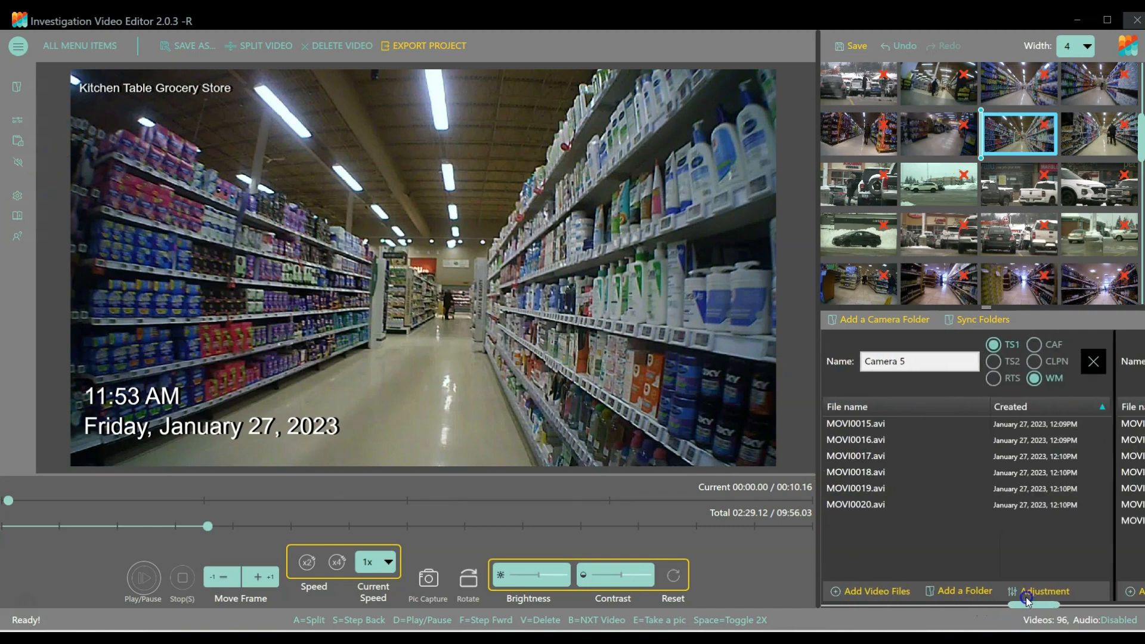
pyautogui.doubleClick(843, 424)
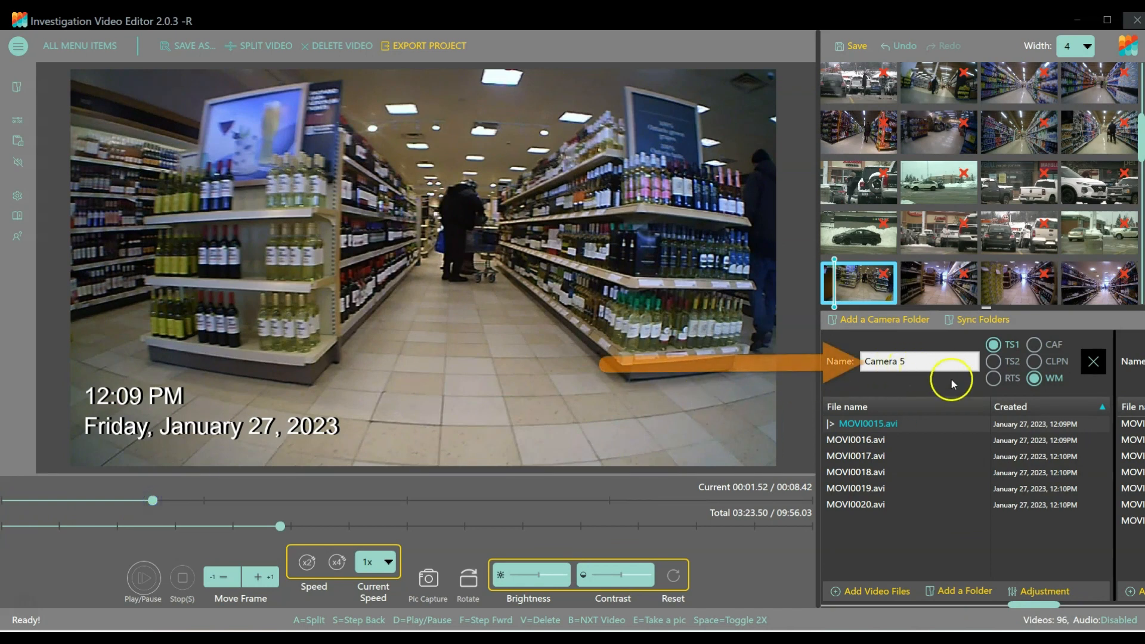
pyautogui.click(1034, 345)
# Rename the Camera 5 folder "Liquor Store" and check the overlay on clip MOVI0018.avi.
pyautogui.moveTo(918, 363); pyautogui.dragTo(837, 366)
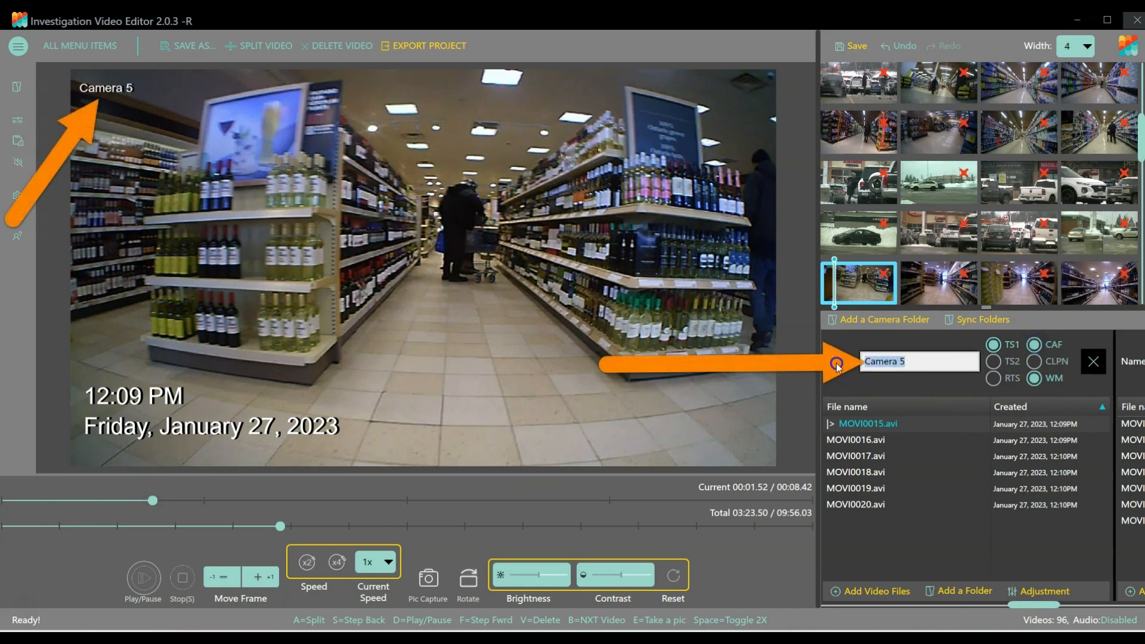
pyautogui.write('Liq')
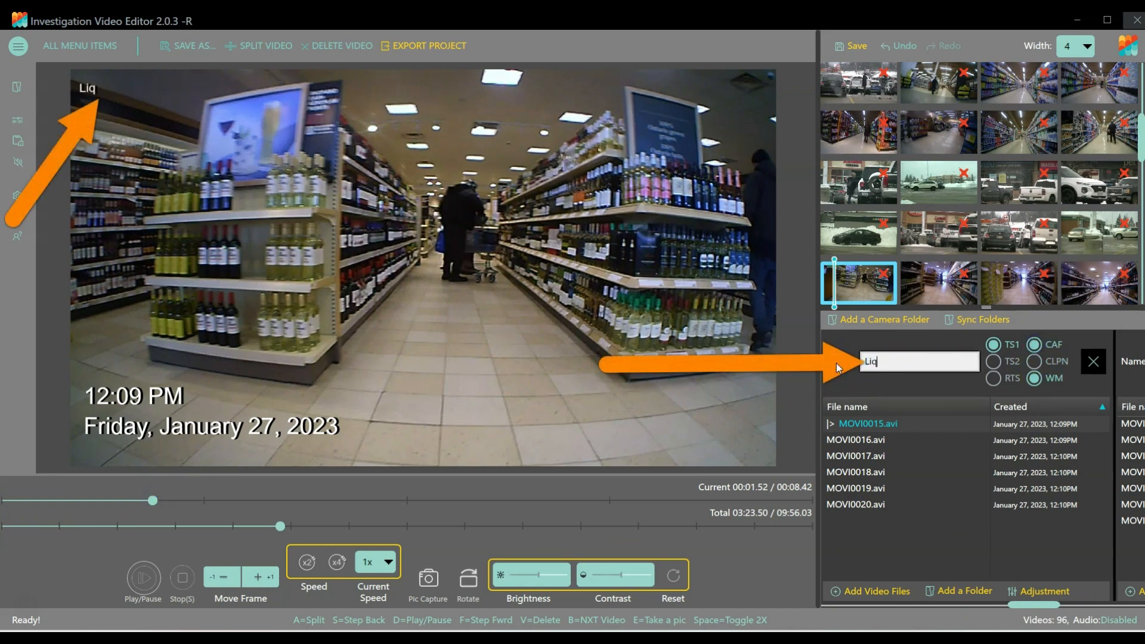
pyautogui.write('uor Store')
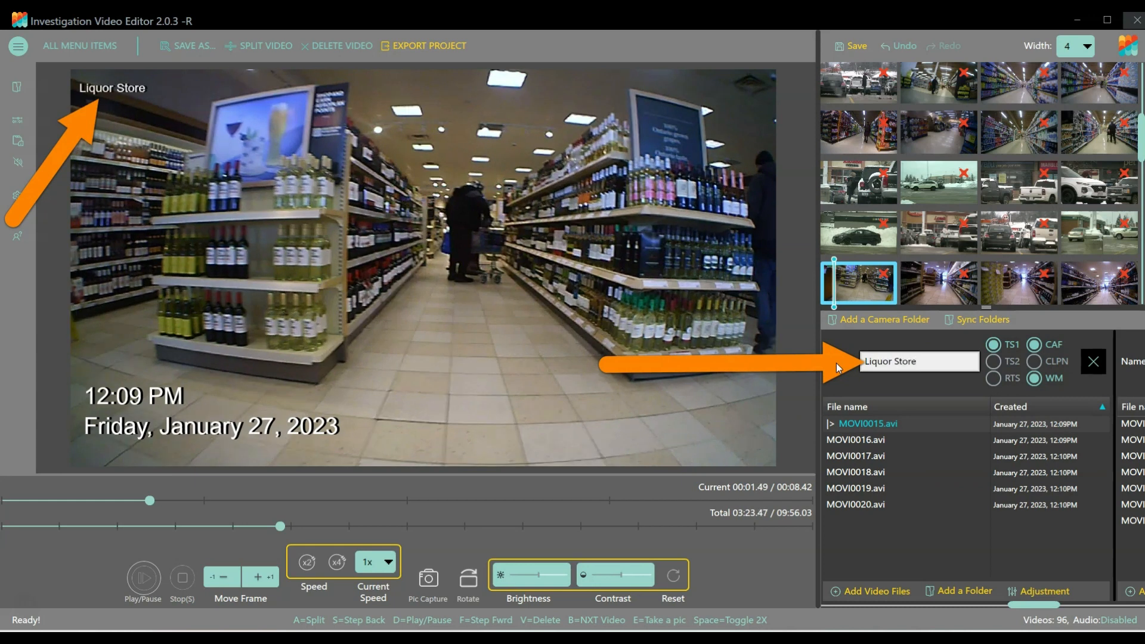
pyautogui.click(884, 423)
pyautogui.click(848, 473)
pyautogui.moveTo(9, 500); pyautogui.dragTo(168, 500)
# Show clip MOVI0024.avi of the Camera 6 folder slightly past its start and enable CAF for that folder.
pyautogui.moveTo(1031, 604); pyautogui.dragTo(1077, 604)
pyautogui.click(859, 425)
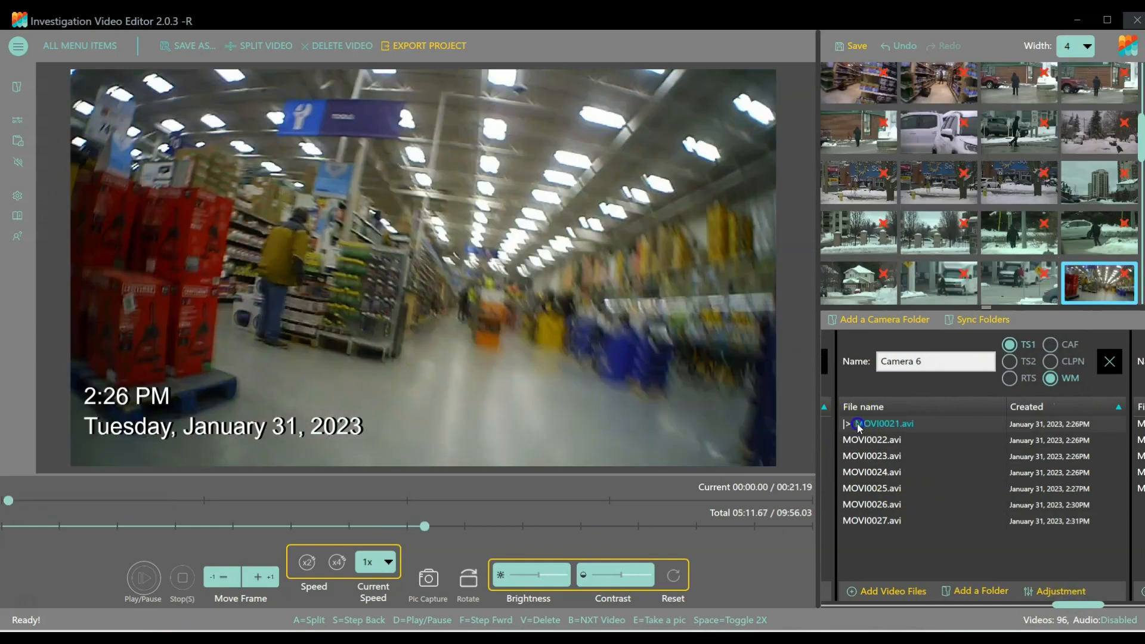
pyautogui.click(861, 472)
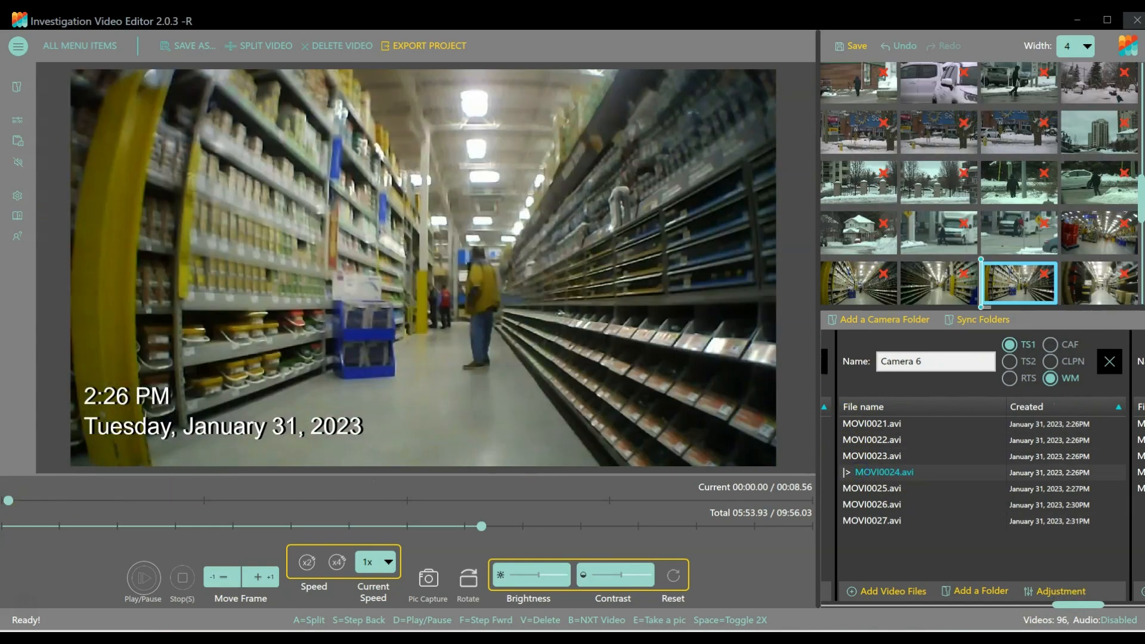
pyautogui.moveTo(12, 504); pyautogui.dragTo(87, 502)
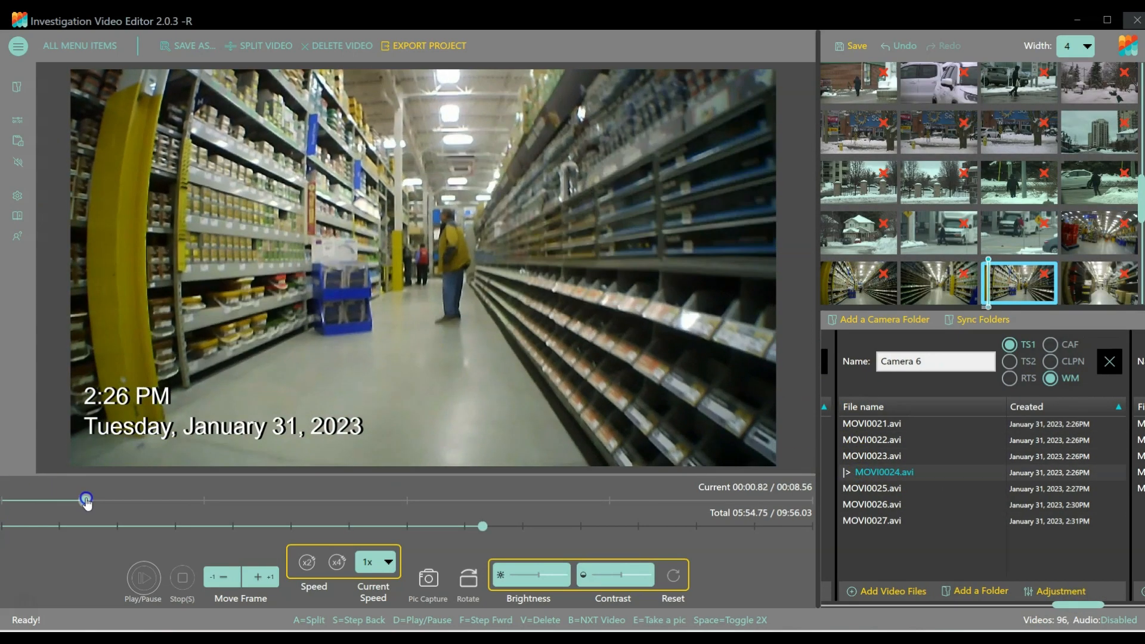
pyautogui.click(1051, 345)
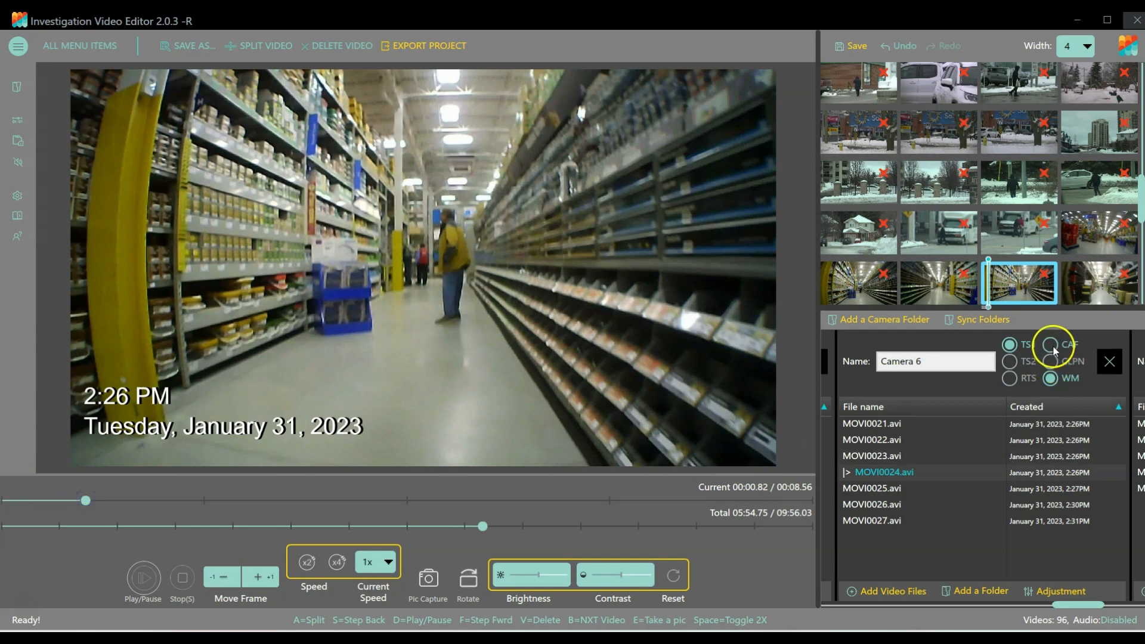
# Rename the Camera 6 folder "Lowe's" and check the overlay about 1 second into clip MOVI0026.avi.
pyautogui.tripleClick(939, 365)
pyautogui.write('Low')
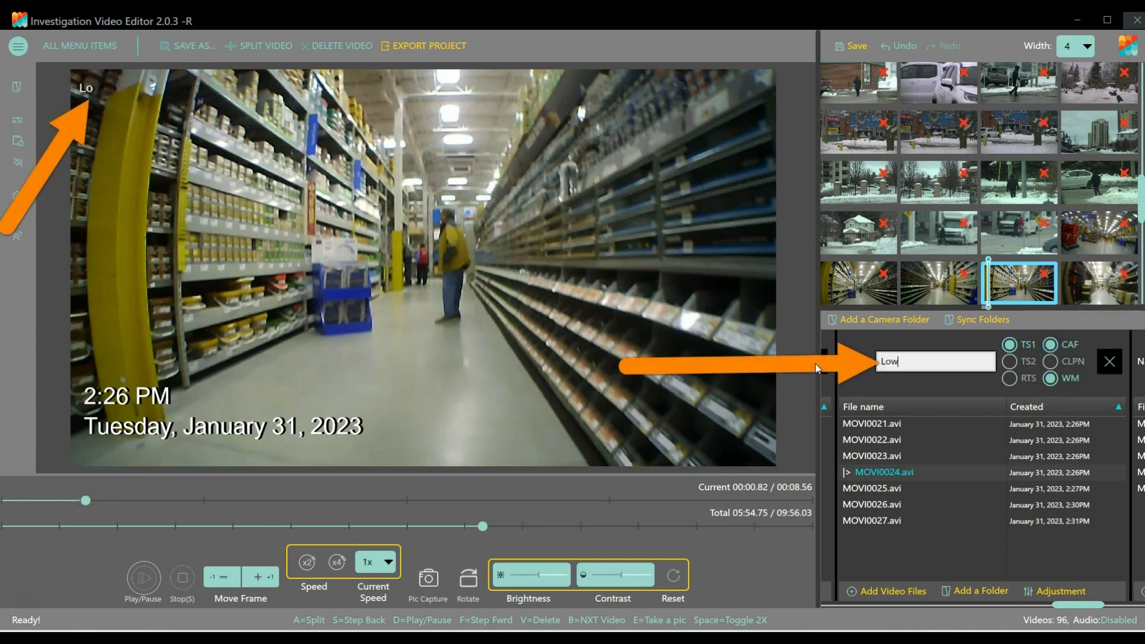
pyautogui.write("e's")
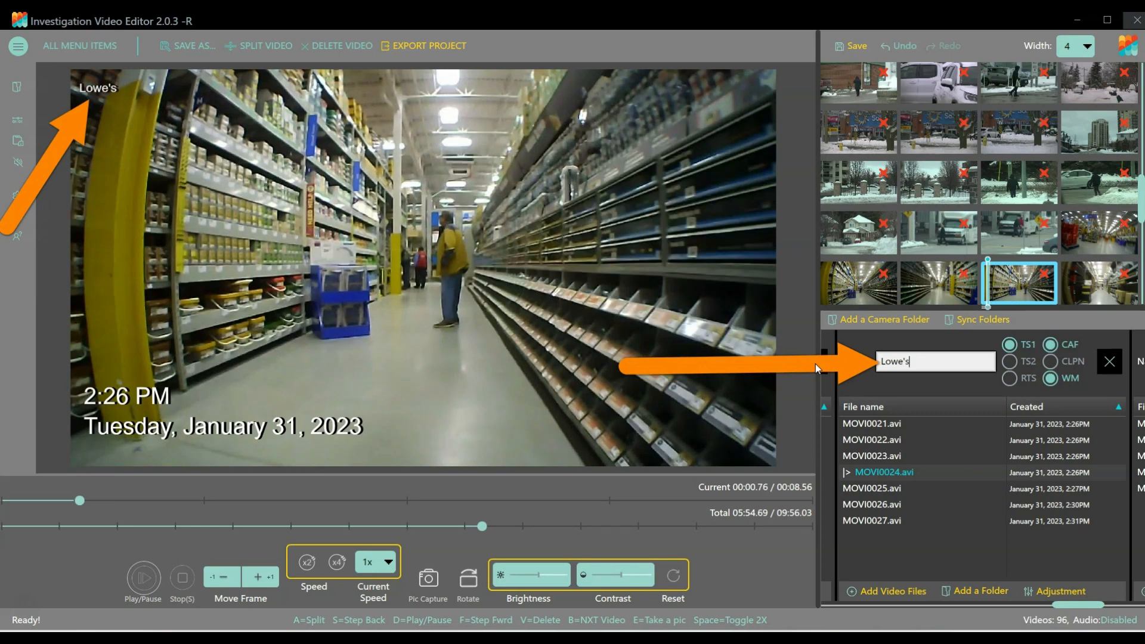
pyautogui.click(861, 503)
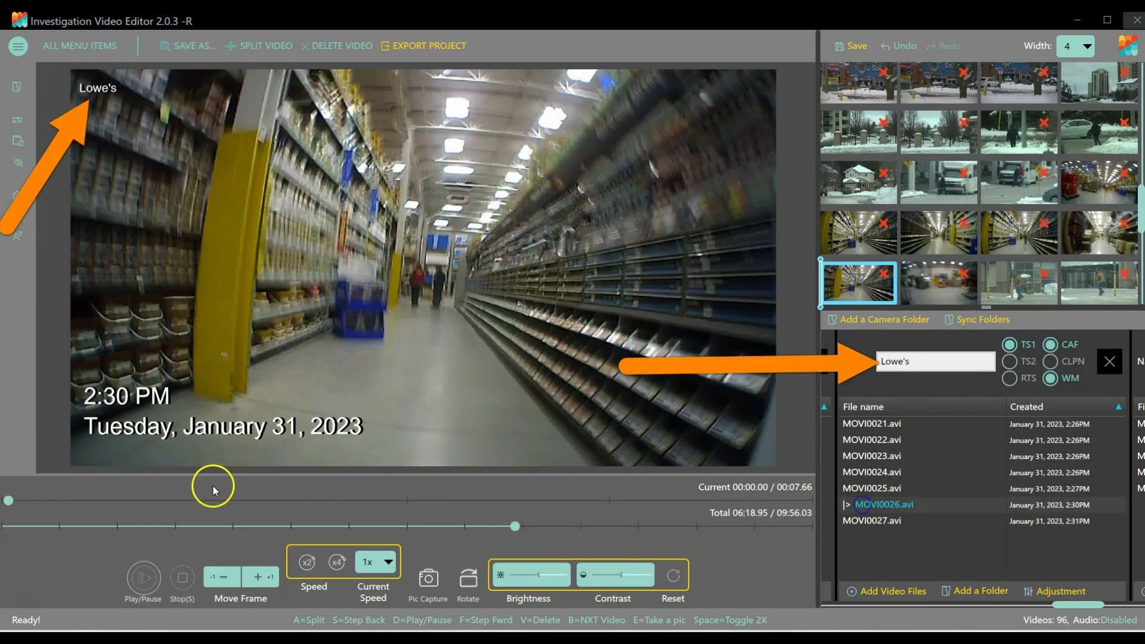
pyautogui.moveTo(9, 500); pyautogui.dragTo(120, 503)
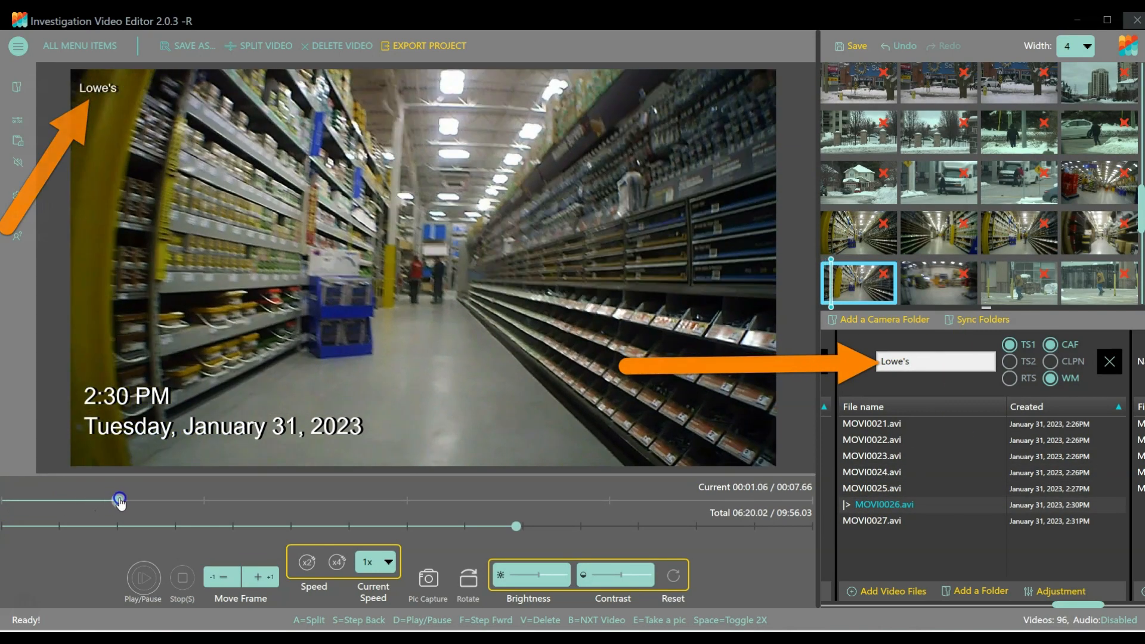
# Show clip MOVI0028.avi of the Camera 7 folder about 5 seconds in and enable CAF for that folder.
pyautogui.moveTo(1077, 603); pyautogui.dragTo(1124, 605)
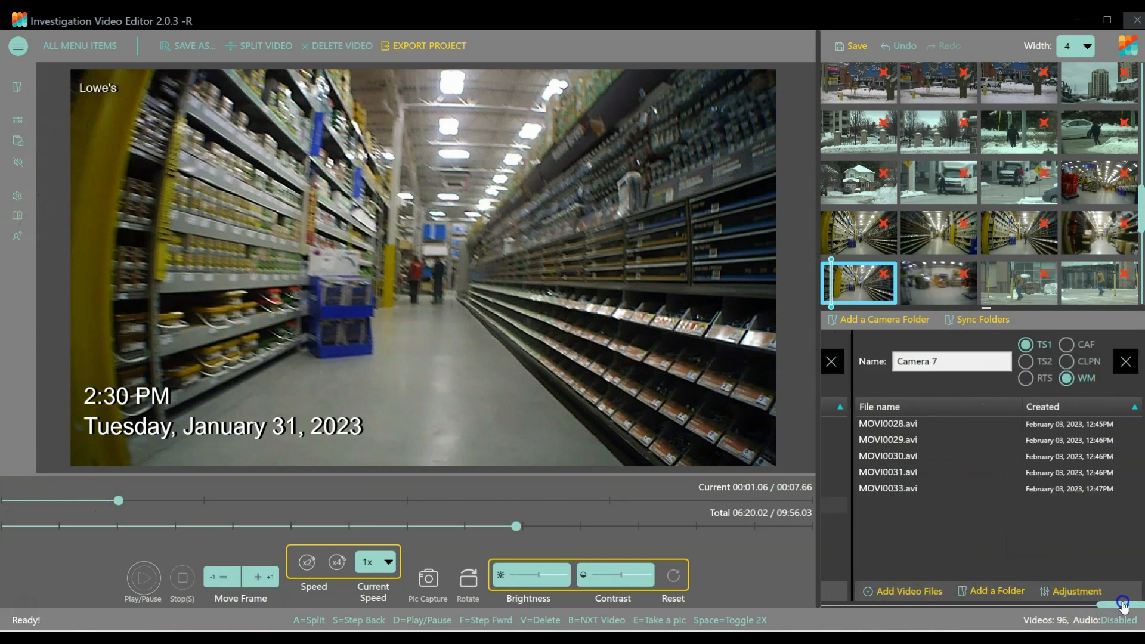
pyautogui.click(880, 424)
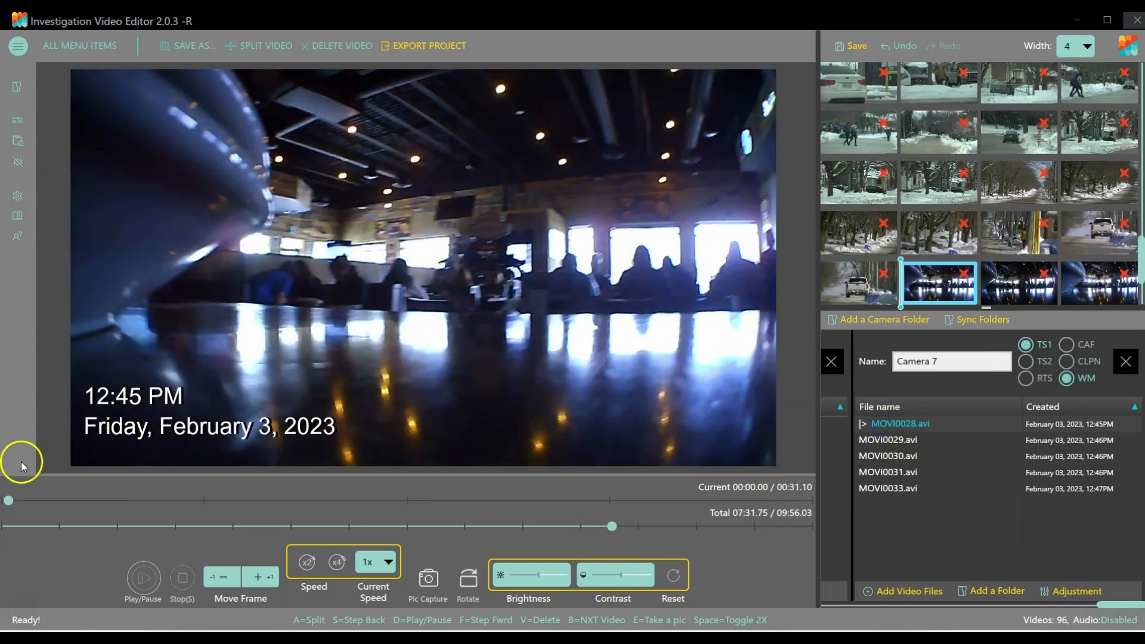
pyautogui.moveTo(11, 500); pyautogui.dragTo(146, 501)
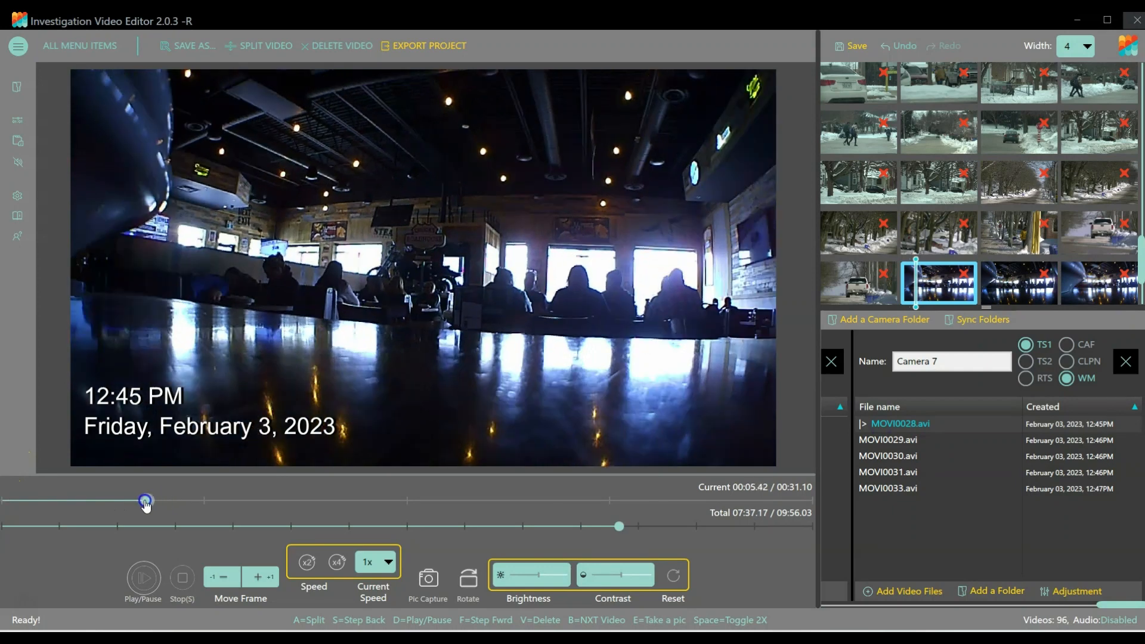
pyautogui.click(1065, 353)
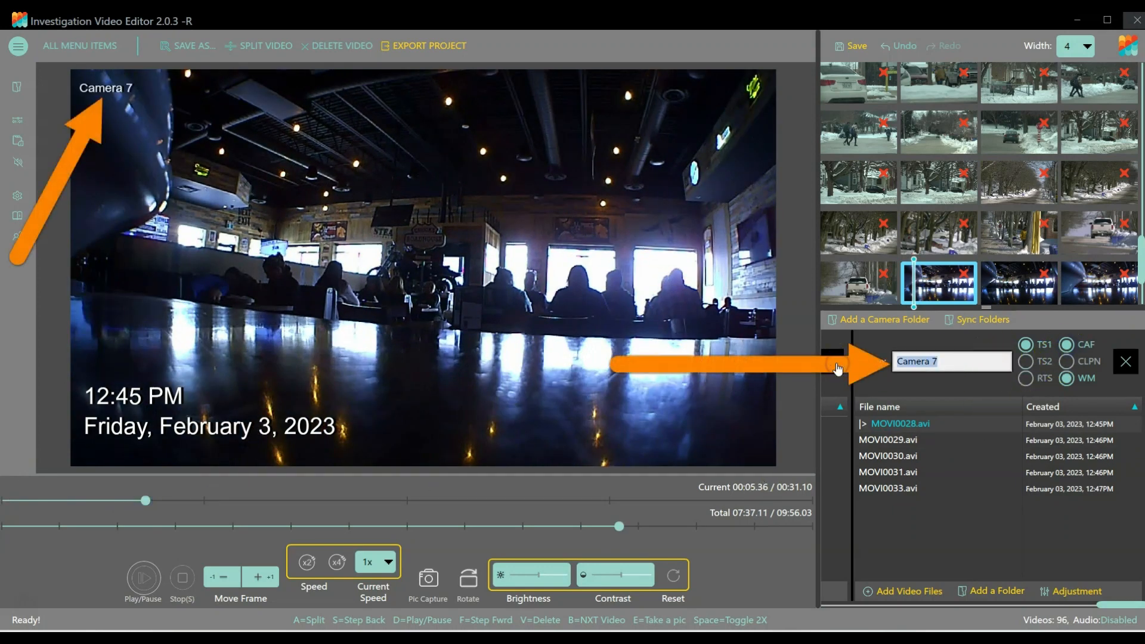
# Rename the Camera 7 folder "Shooter's Bar and Grill" plus the venue's street address, and check the overlay on MOVI0033.avi and elsewhere in the project.
pyautogui.write('Shoo')
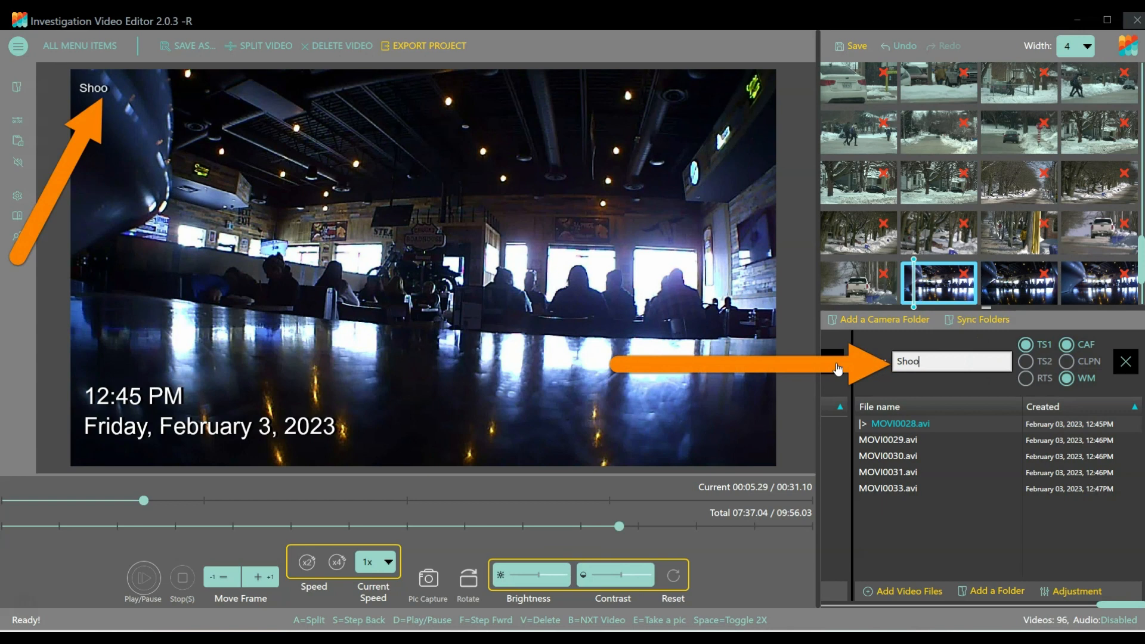
pyautogui.write("ter's")
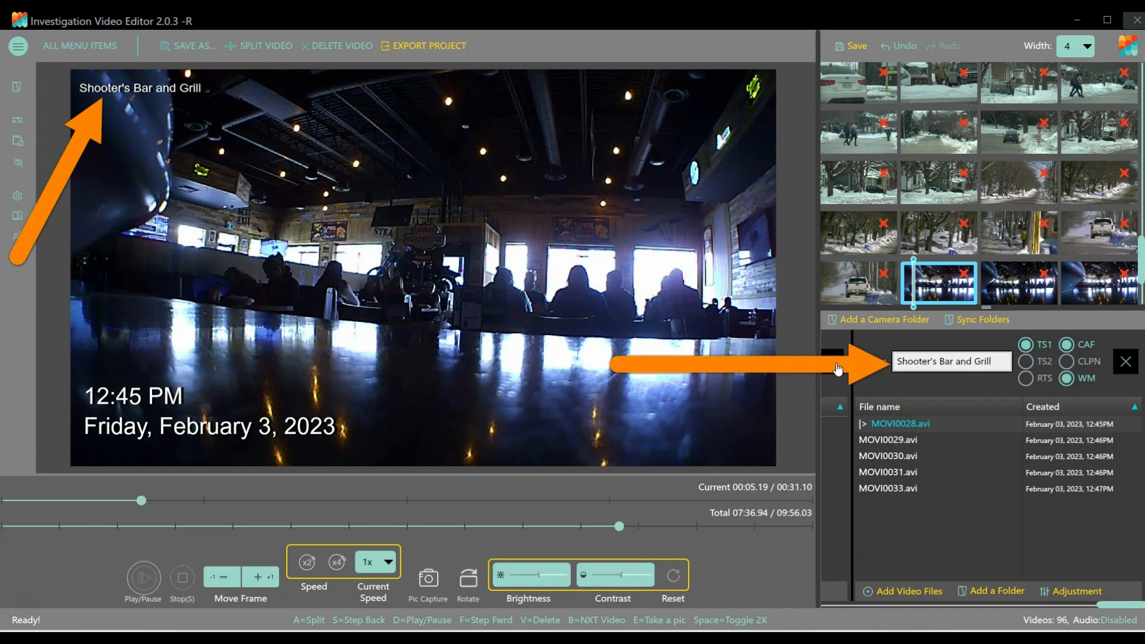
pyautogui.write('Bar and Grill  1375')
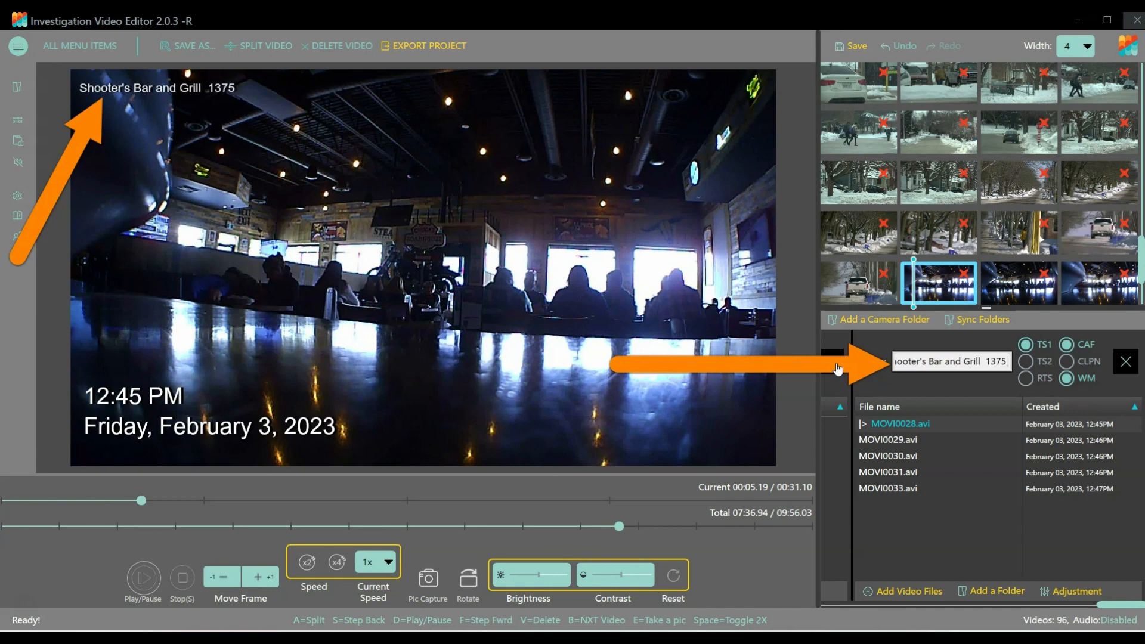
pyautogui.write(' Keele')
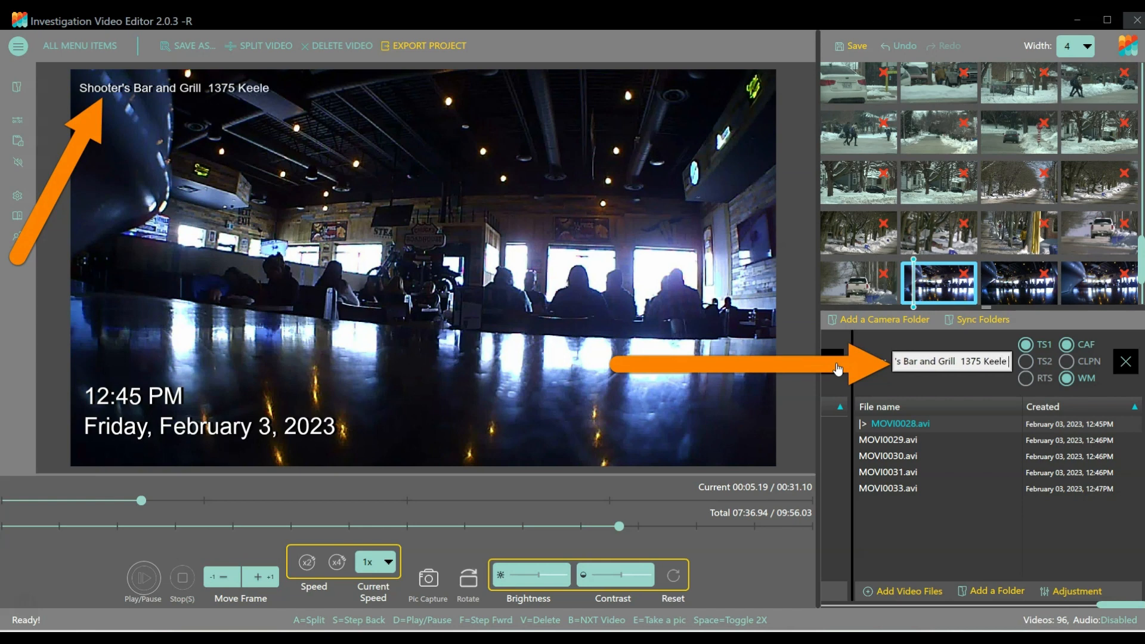
pyautogui.write(' Street')
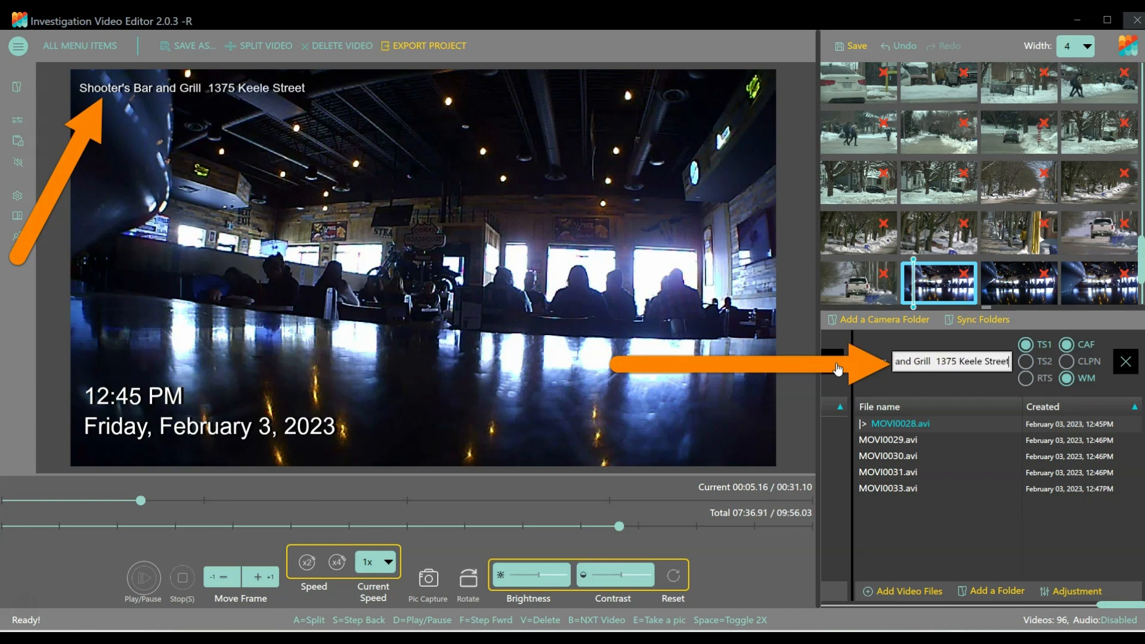
pyautogui.doubleClick(883, 487)
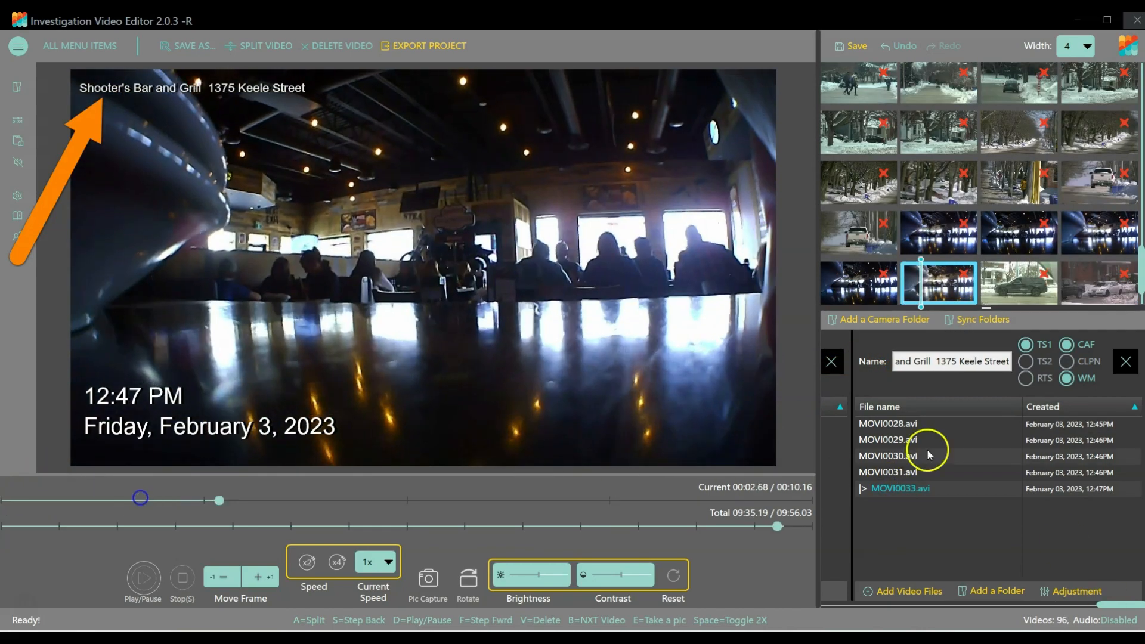
pyautogui.moveTo(773, 525); pyautogui.dragTo(295, 518)
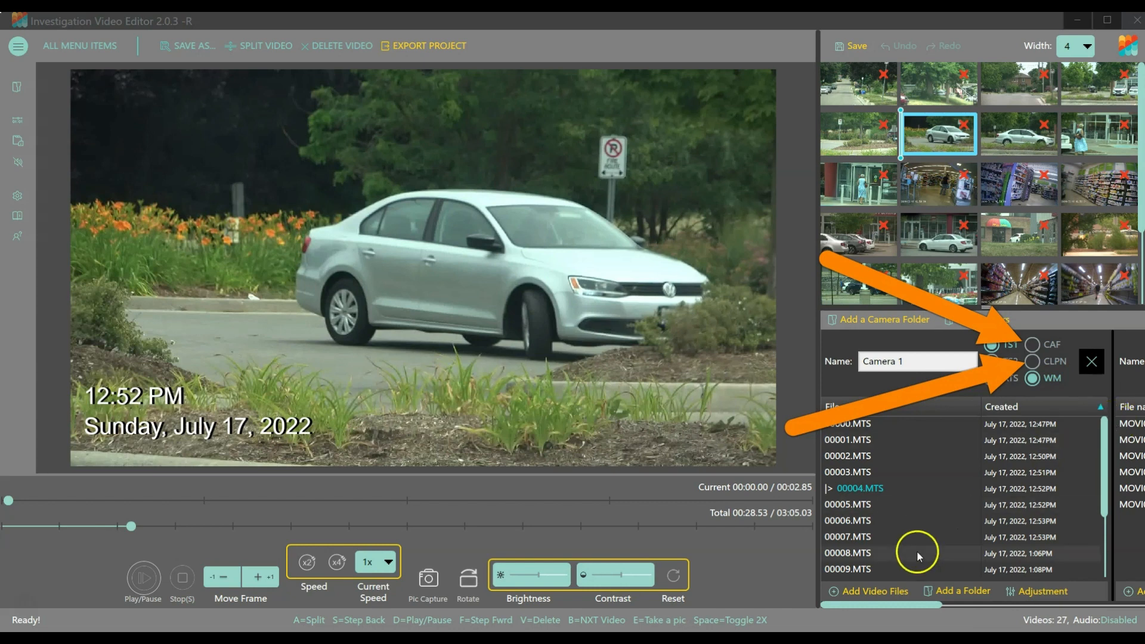
# Switch to the media player and review the earlier Smiths video without name overlays around 44 to 47 seconds.
pyautogui.hotkey('alt', 'Tab')
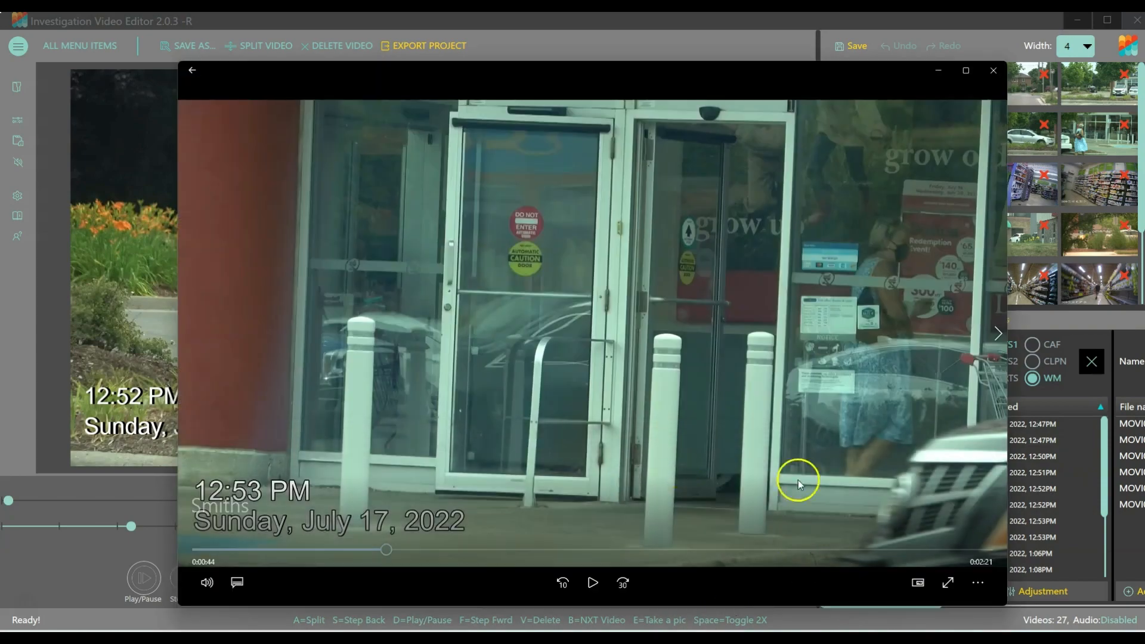
pyautogui.moveTo(381, 553)
pyautogui.mouseDown()
pyautogui.moveTo(247, 553)
pyautogui.moveTo(397, 540)
pyautogui.mouseUp()
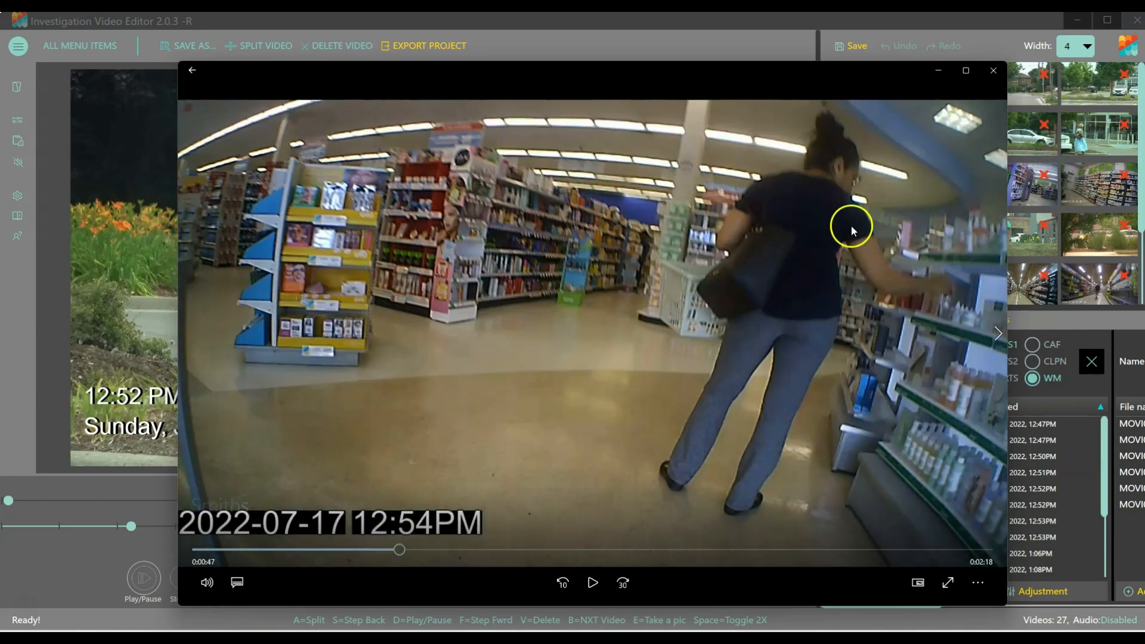
pyautogui.click(938, 74)
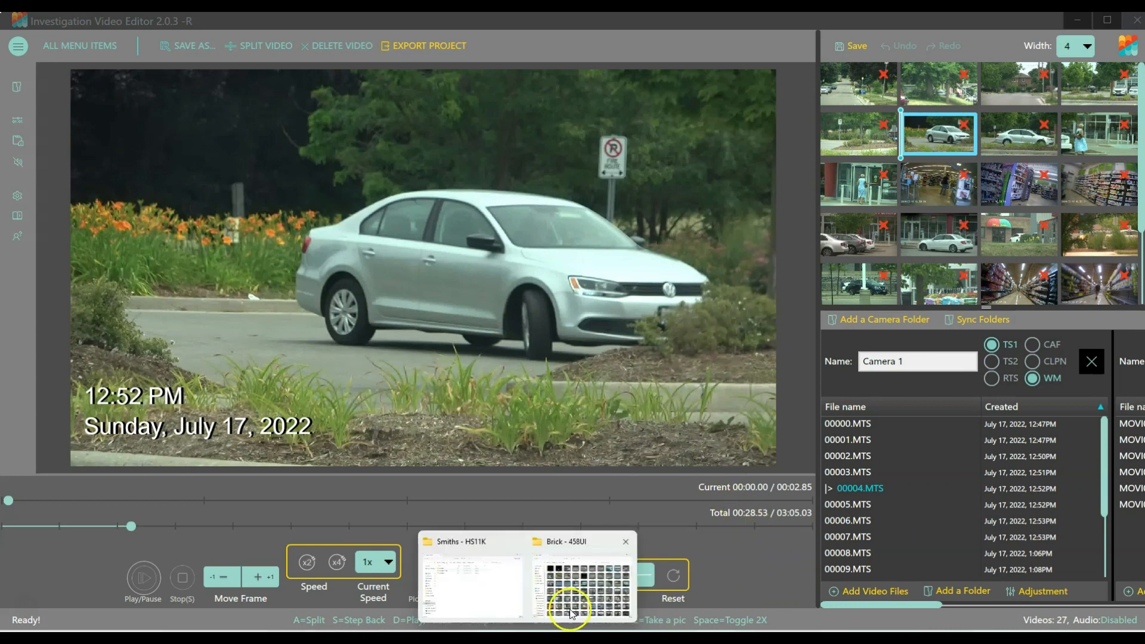
pyautogui.click(575, 602)
pyautogui.moveTo(1048, 206); pyautogui.dragTo(1035, 457)
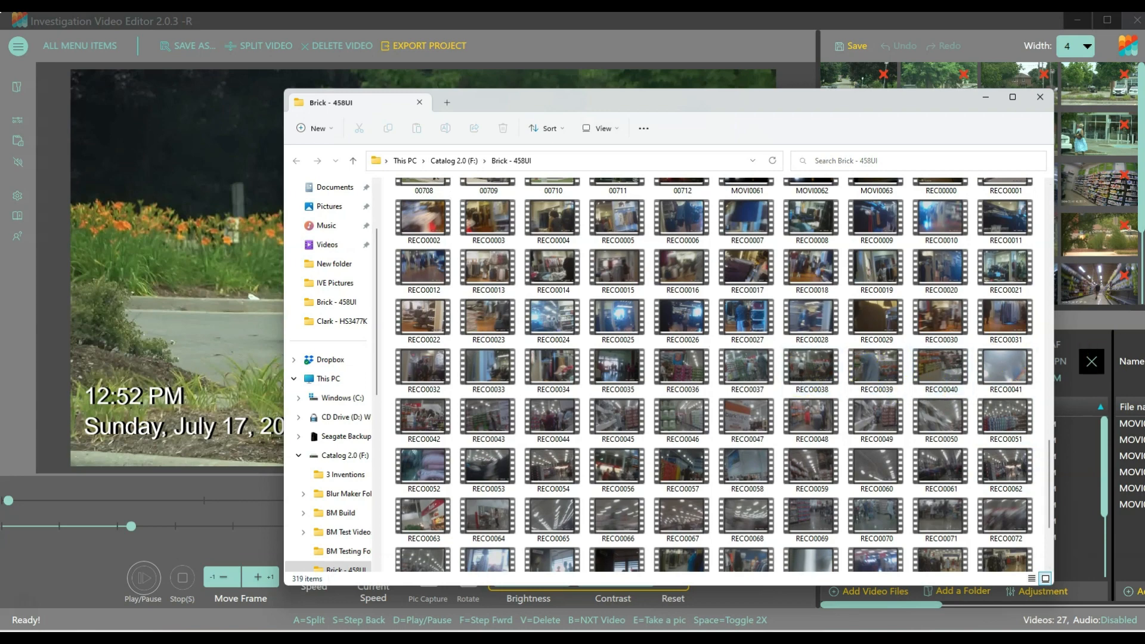
pyautogui.click(986, 97)
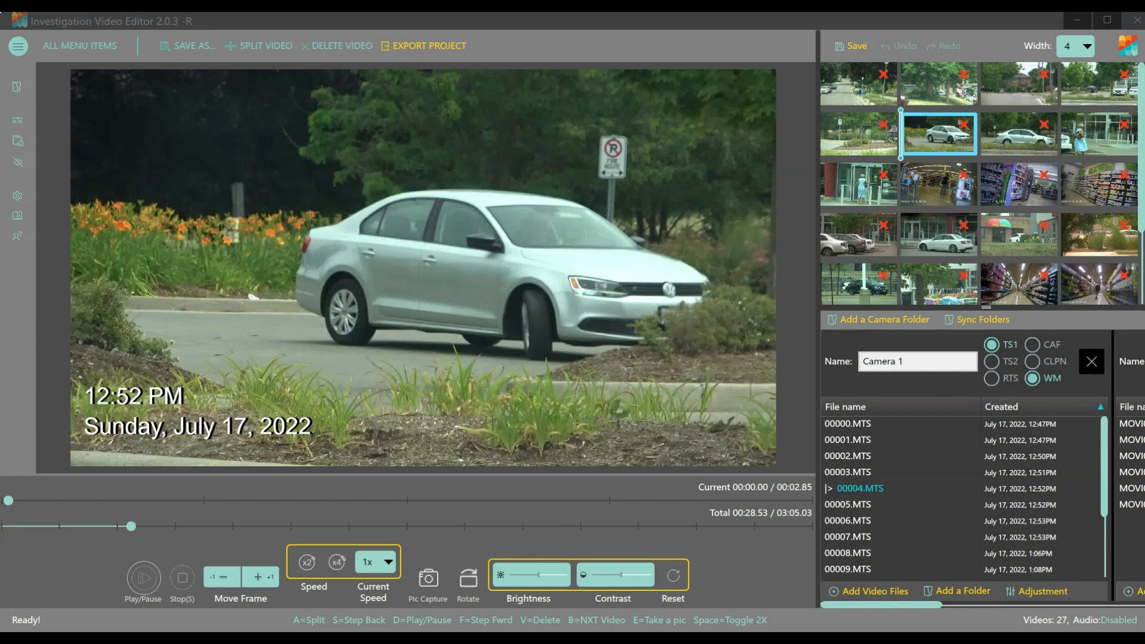
# Enable CAF and CLPN for the Camera 1 folder.
pyautogui.click(1032, 344)
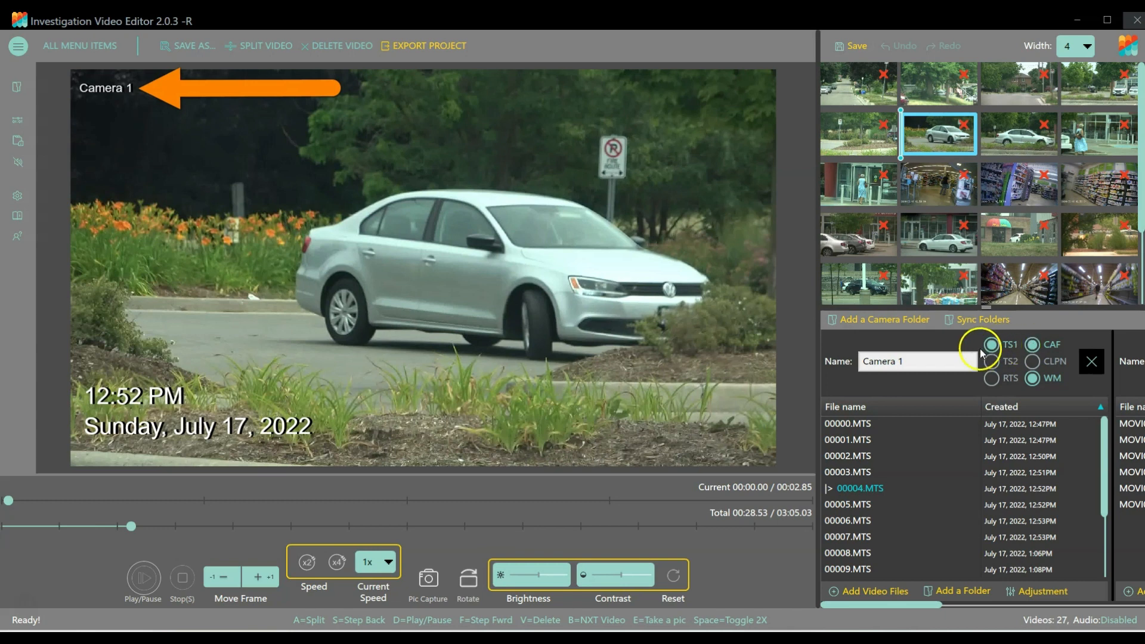
pyautogui.click(1032, 362)
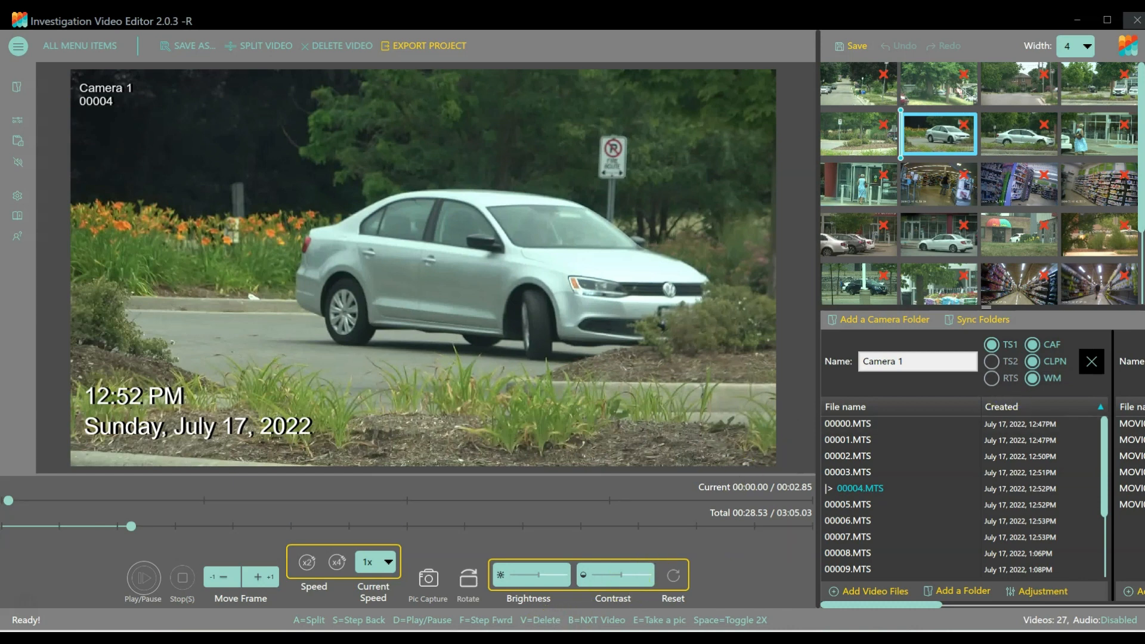
pyautogui.moveTo(488, 626)
pyautogui.click(488, 593)
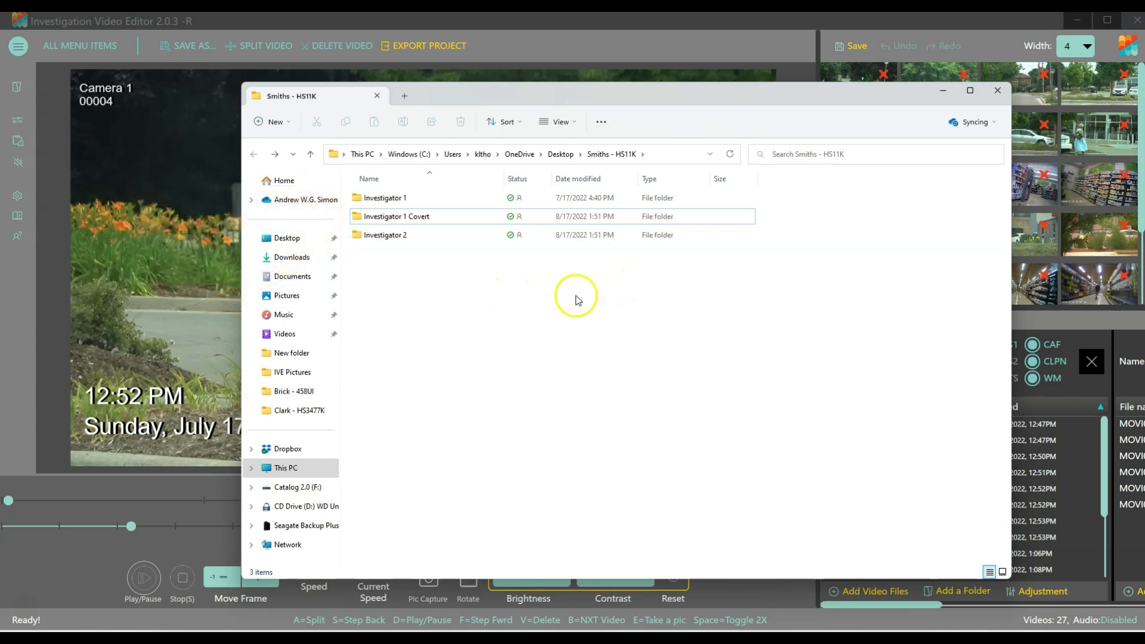
pyautogui.doubleClick(384, 197)
pyautogui.hotkey('alt', 'Up')
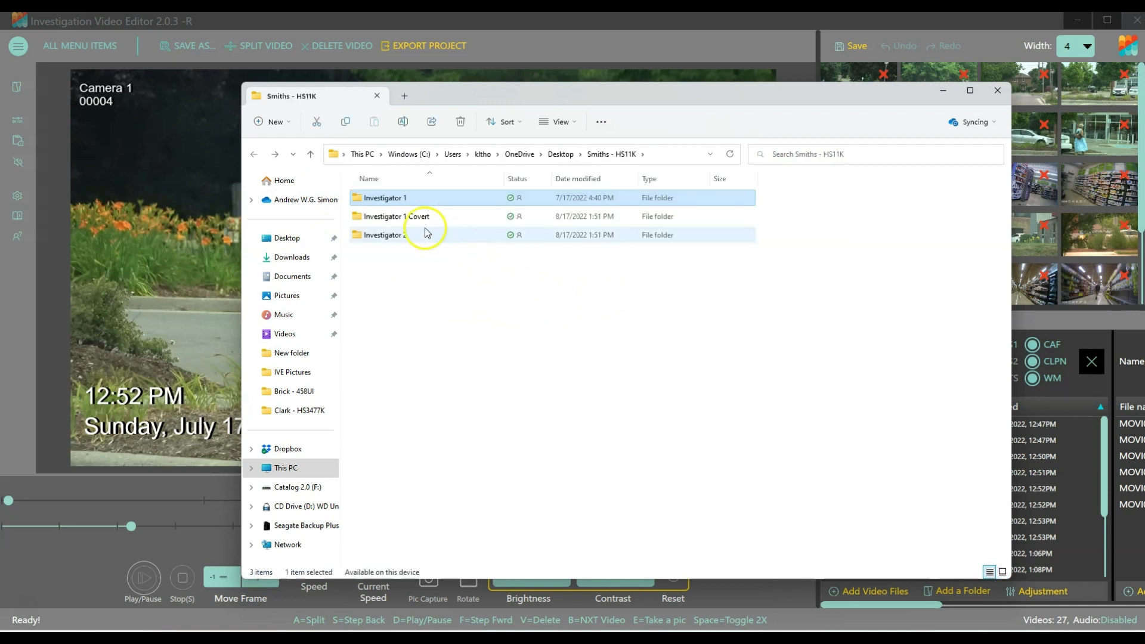
pyautogui.doubleClick(398, 215)
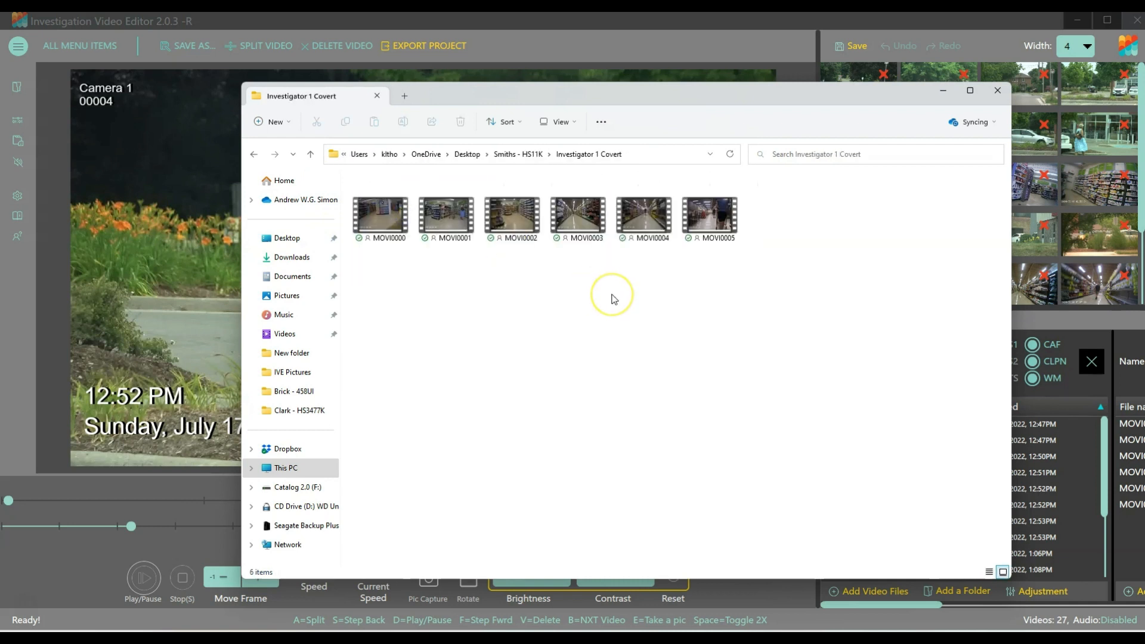
pyautogui.hotkey('alt', 'Up')
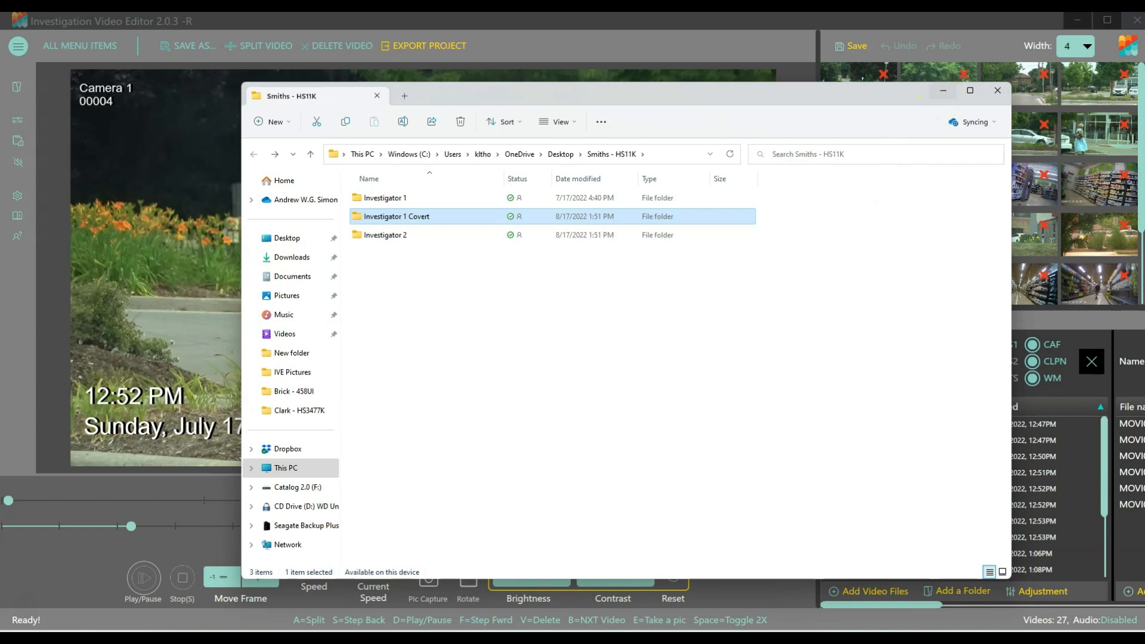
pyautogui.click(943, 91)
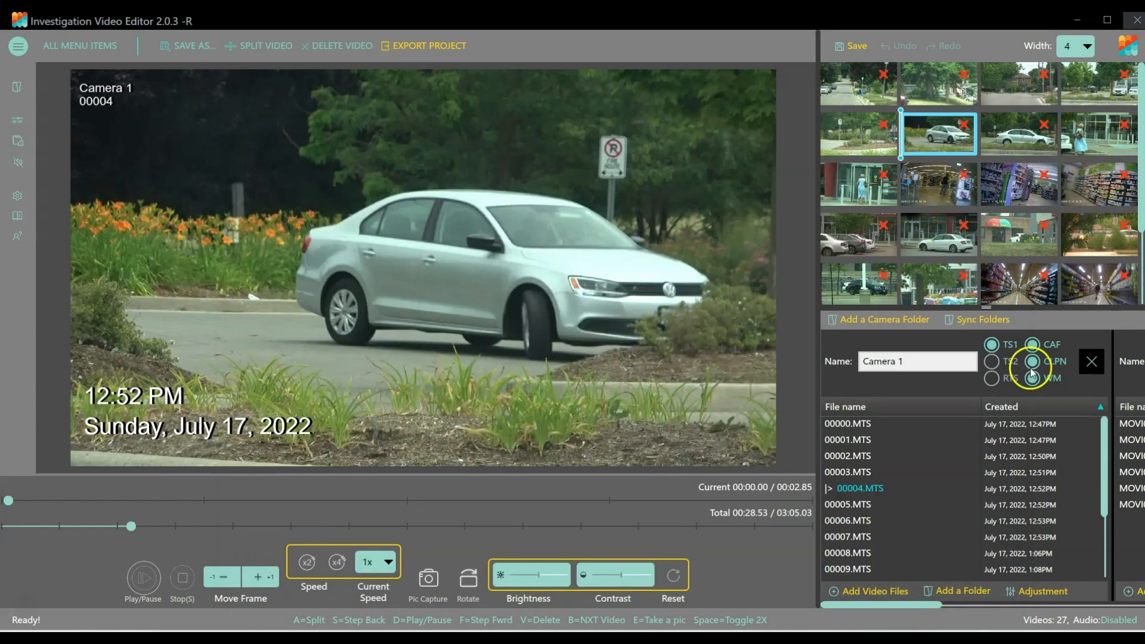
# Rename the Camera 1 folder "Investigator 1".
pyautogui.moveTo(869, 606)
pyautogui.mouseDown()
pyautogui.moveTo(1100, 590)
pyautogui.moveTo(870, 599)
pyautogui.mouseUp()
pyautogui.moveTo(906, 361); pyautogui.dragTo(818, 357)
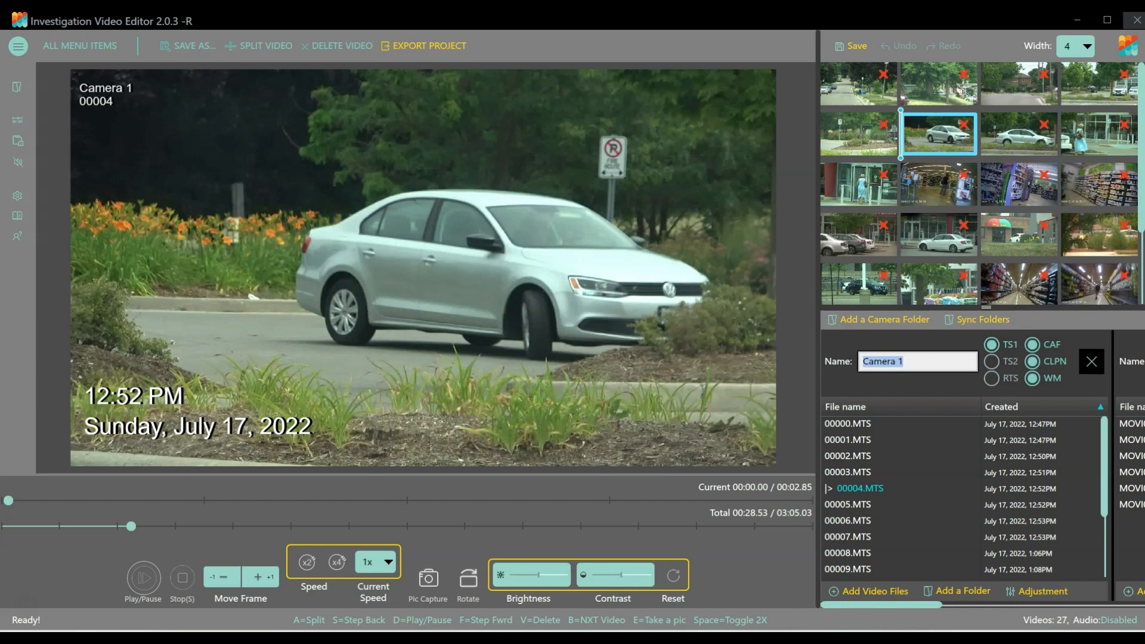
pyautogui.write('Invest')
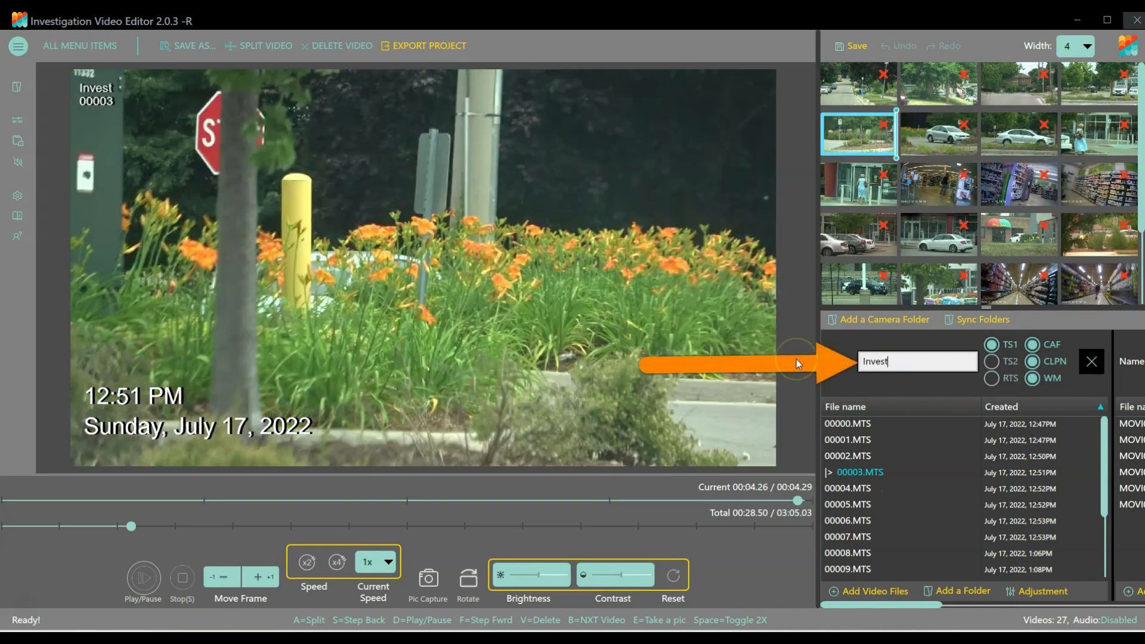
pyautogui.write('igator 1')
# Show clip MOVI0002.avi of the Camera 2 folder and rename that folder "Investigator 1 Covert".
pyautogui.moveTo(856, 596); pyautogui.dragTo(954, 596)
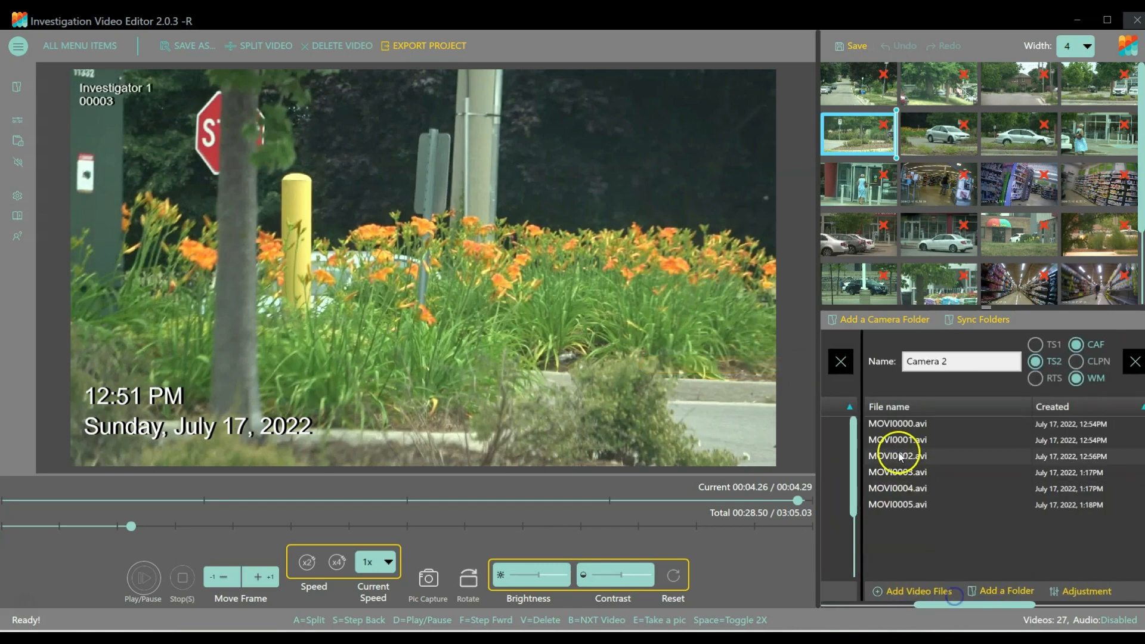
pyautogui.click(900, 457)
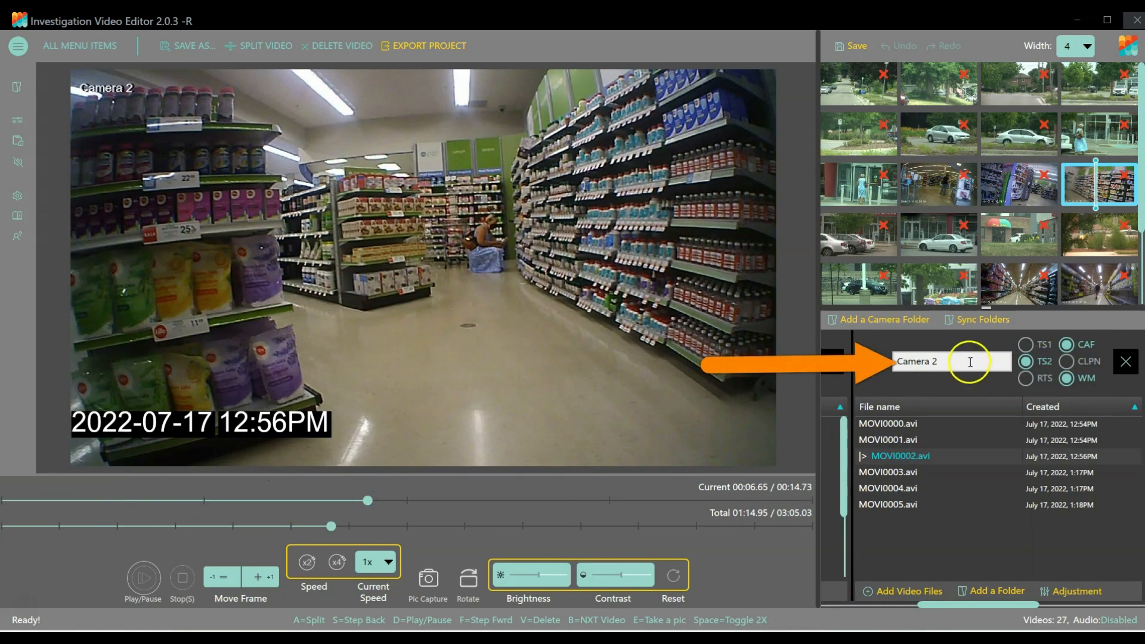
pyautogui.tripleClick(970, 362)
pyautogui.write('Investigat')
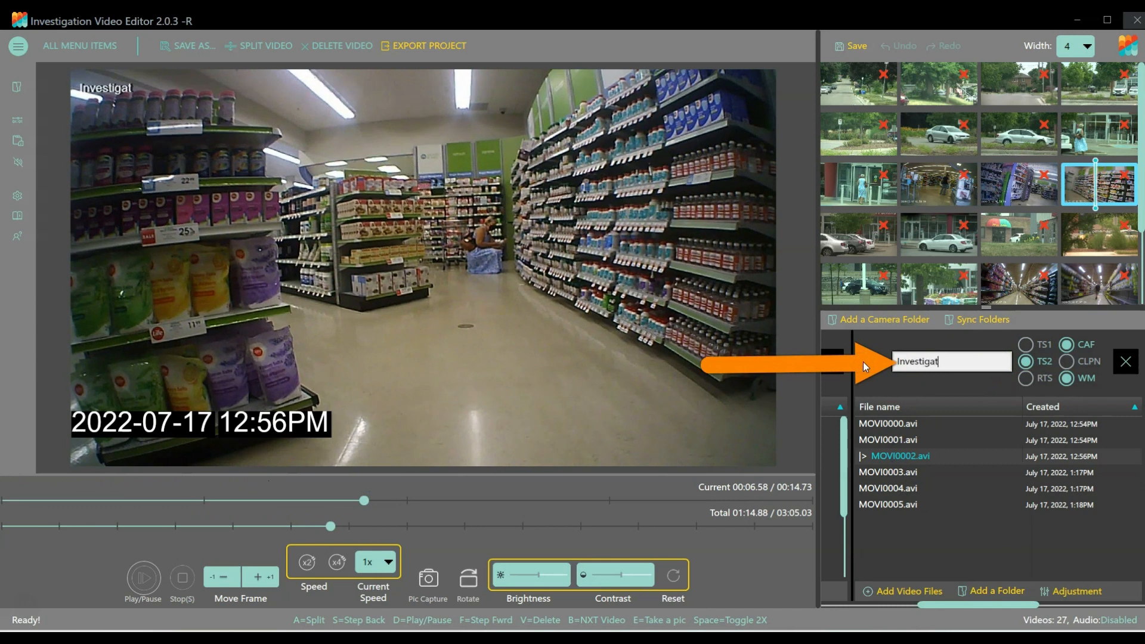
pyautogui.write('or 1 Covert')
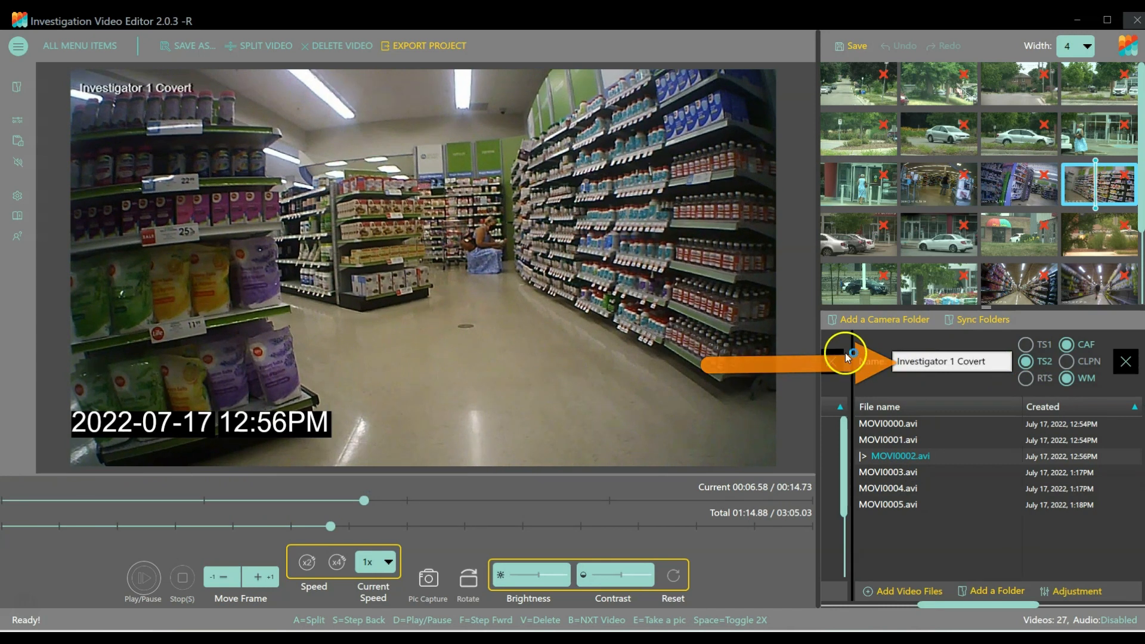
# Show clip 00005.MTS of the Camera 3 folder about 2.5 seconds in and enable CAF for that folder.
pyautogui.click(954, 607)
pyautogui.click(893, 455)
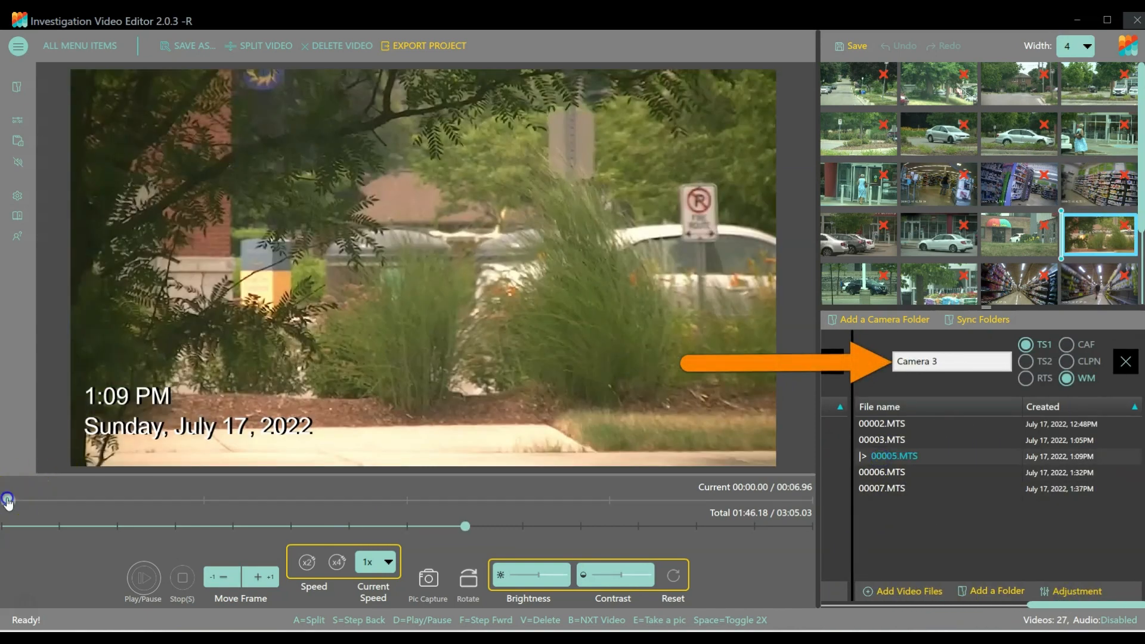
pyautogui.moveTo(7, 499); pyautogui.dragTo(293, 500)
pyautogui.click(1066, 344)
# Rename the Camera 3 folder "Investigator 2" and enable CLPN for it.
pyautogui.moveTo(965, 361); pyautogui.dragTo(836, 360)
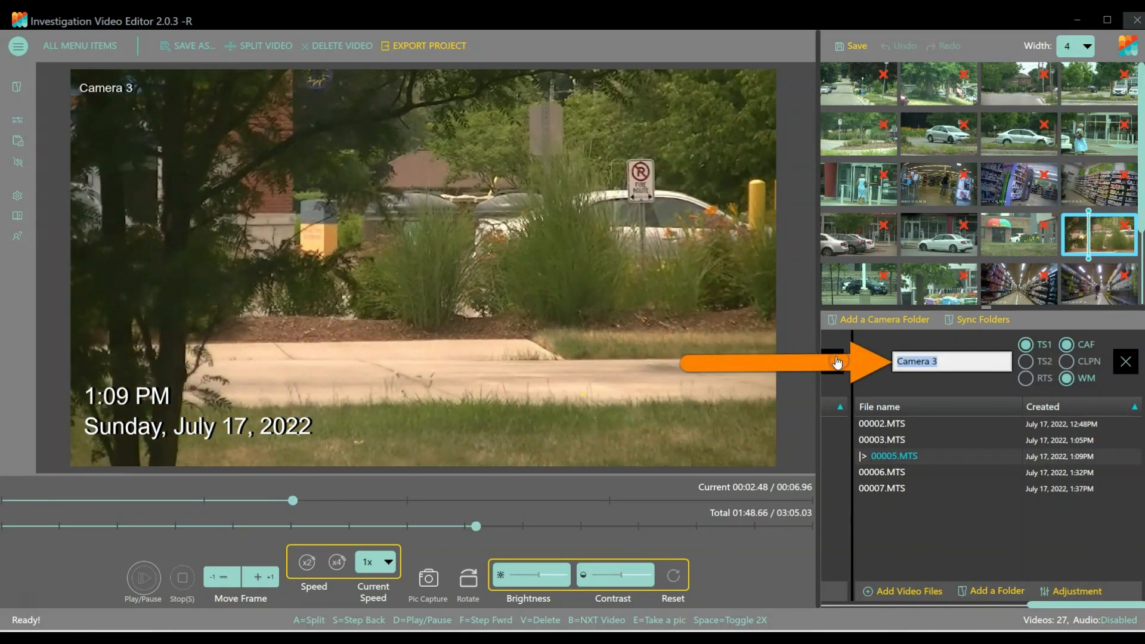
pyautogui.write('Investigator 2')
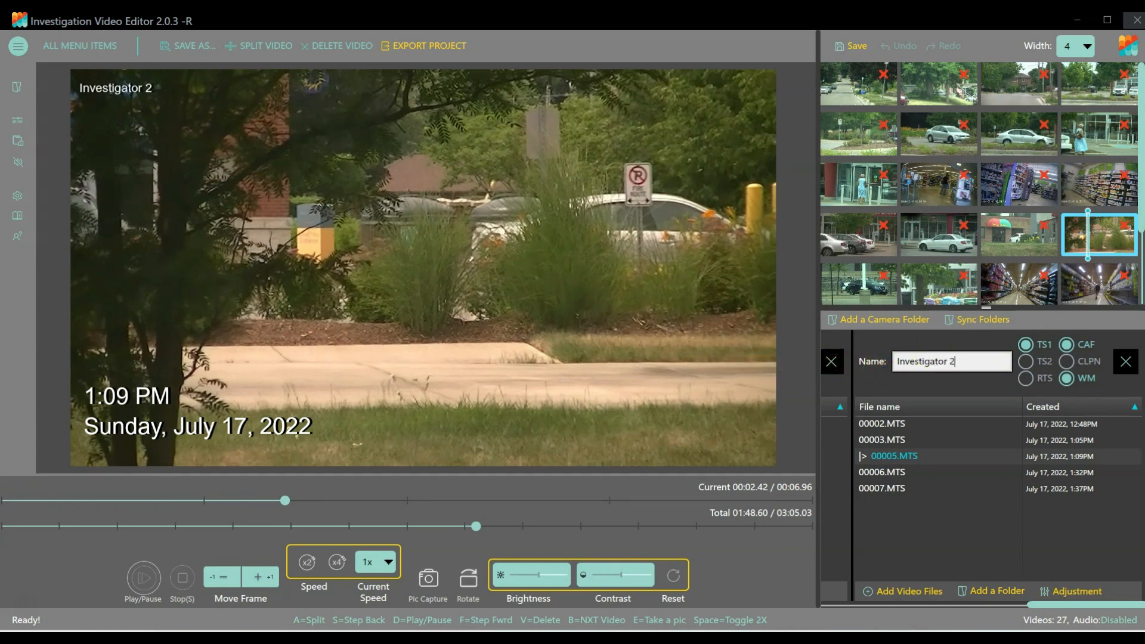
pyautogui.click(1067, 361)
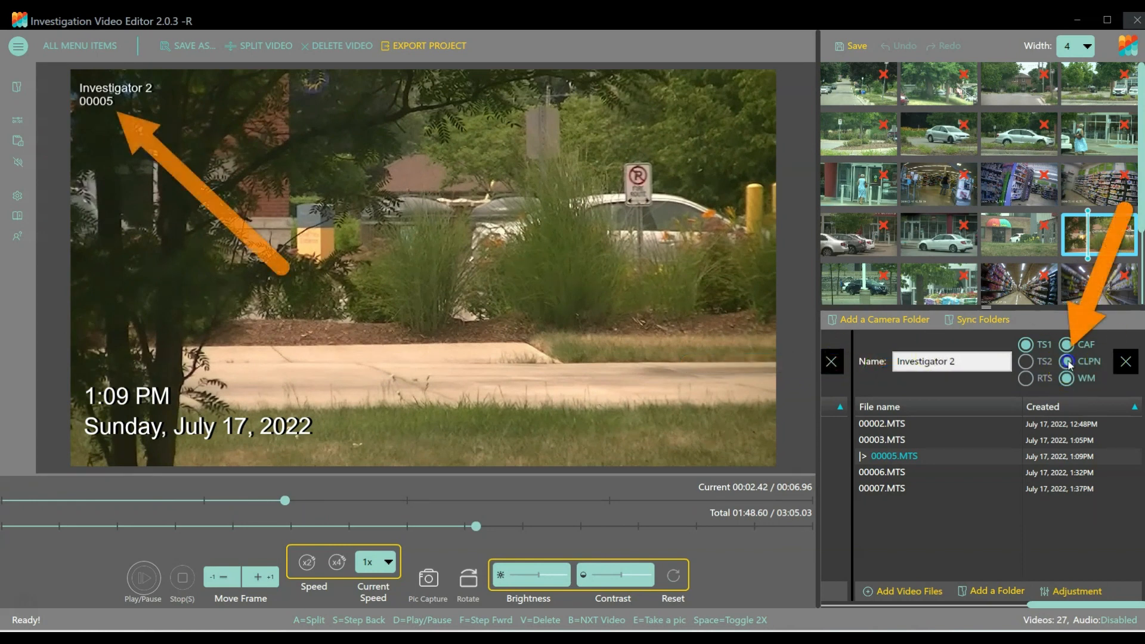
# Show clip MOVI0002.avi of the Investigator 1 Covert folder from its start and enable CLPN for that folder.
pyautogui.moveTo(1069, 605); pyautogui.dragTo(972, 604)
pyautogui.doubleClick(858, 456)
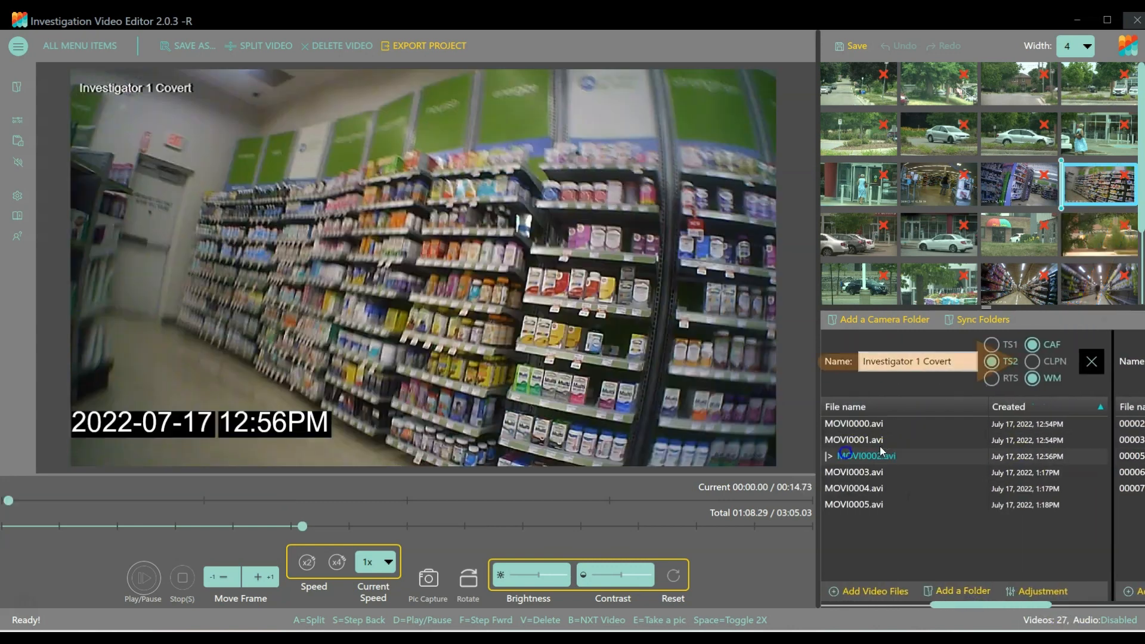
pyautogui.click(1034, 362)
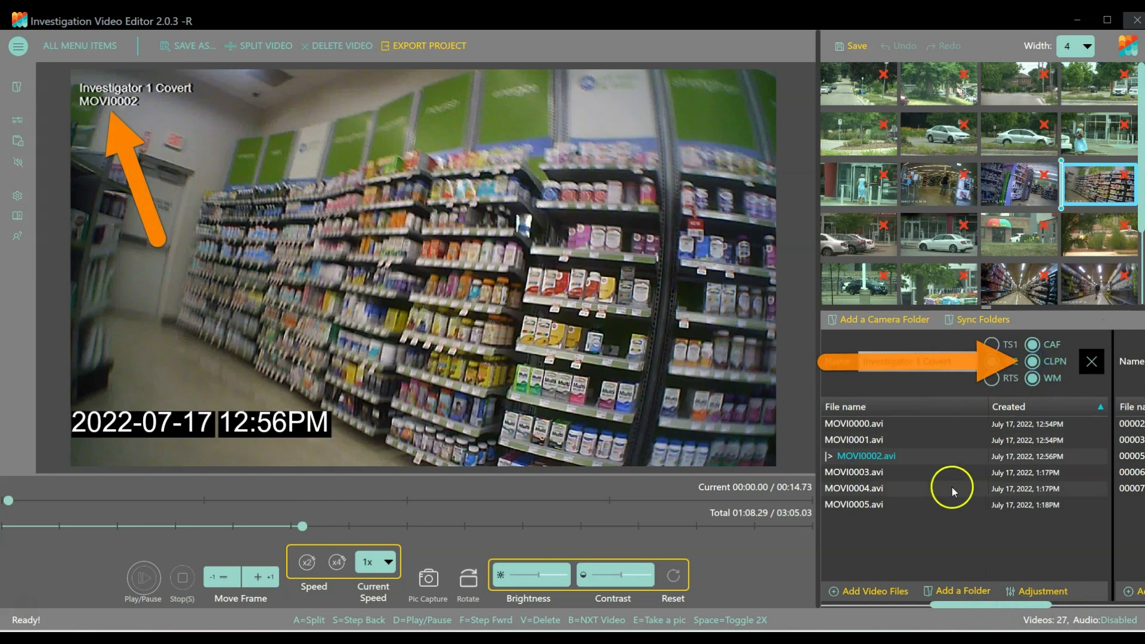
# Check the Investigator 1 overlays on clips 00003.MTS and 00014, and compare them with the earlier Smiths video about 40 seconds in.
pyautogui.moveTo(1017, 605); pyautogui.dragTo(903, 605)
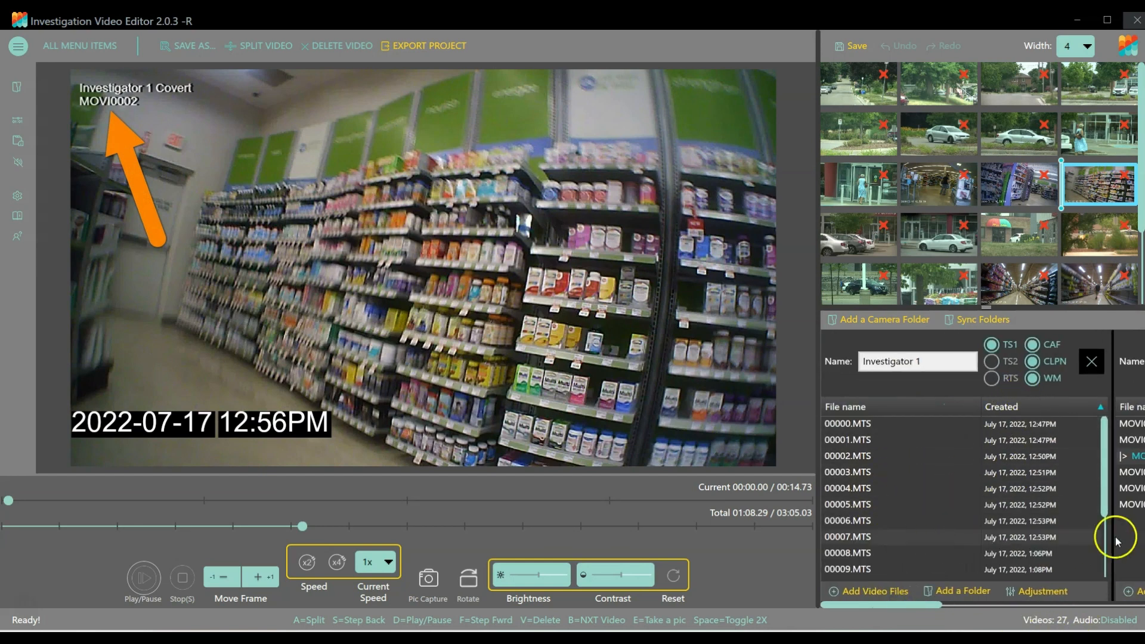
pyautogui.doubleClick(847, 471)
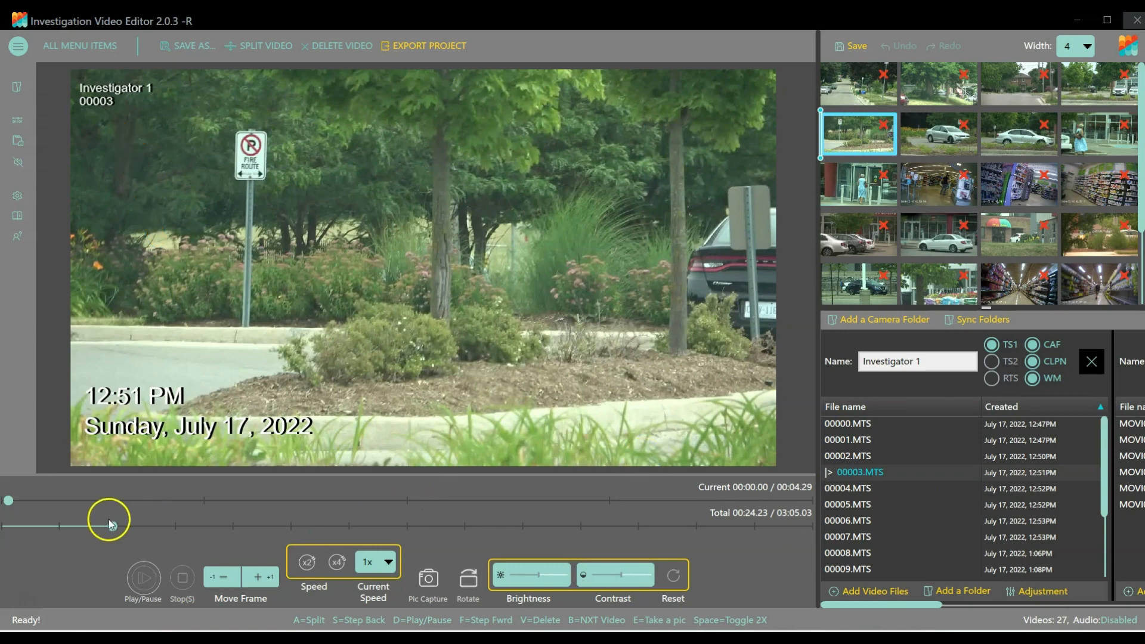
pyautogui.moveTo(110, 523); pyautogui.dragTo(722, 508)
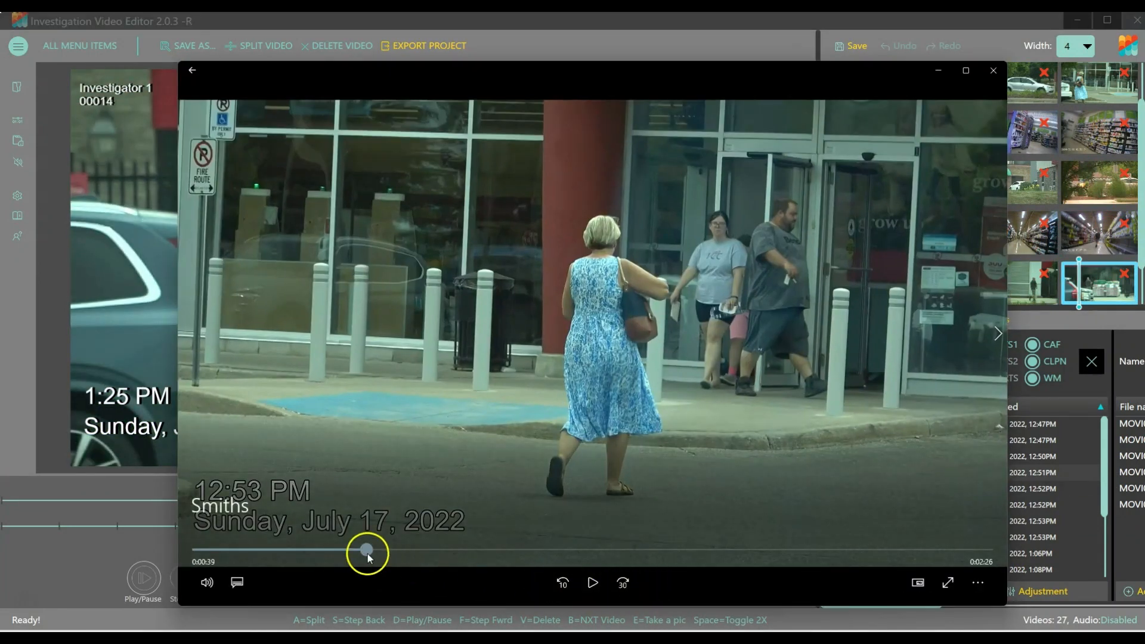
pyautogui.moveTo(367, 549)
pyautogui.mouseDown()
pyautogui.moveTo(334, 551)
pyautogui.moveTo(389, 549)
pyautogui.moveTo(371, 549)
pyautogui.mouseUp()
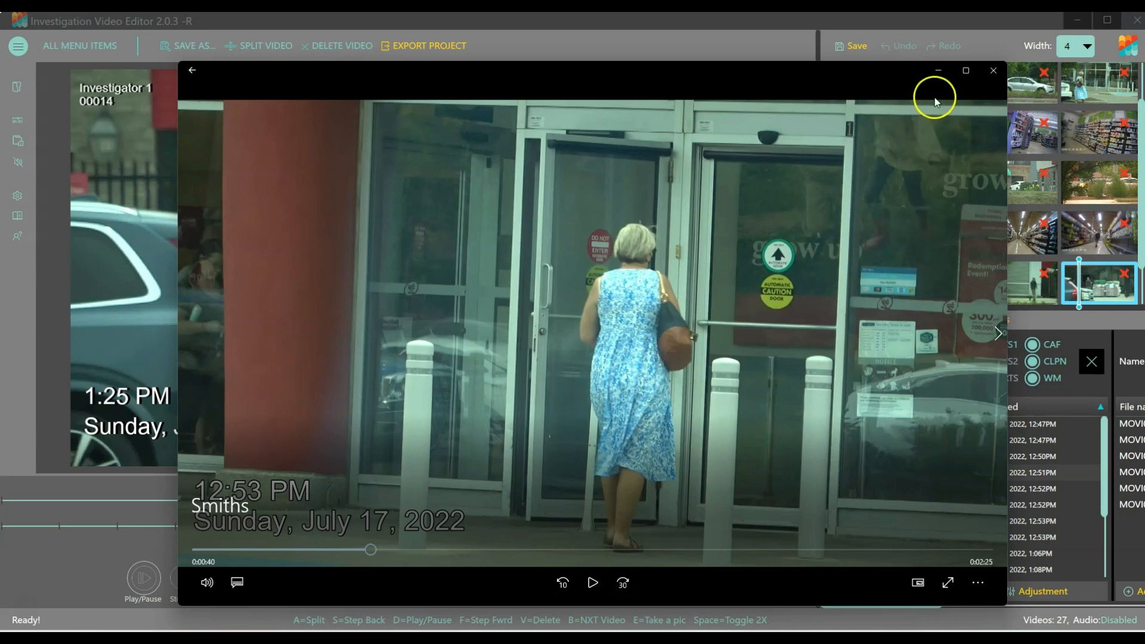
pyautogui.click(938, 72)
pyautogui.click(420, 45)
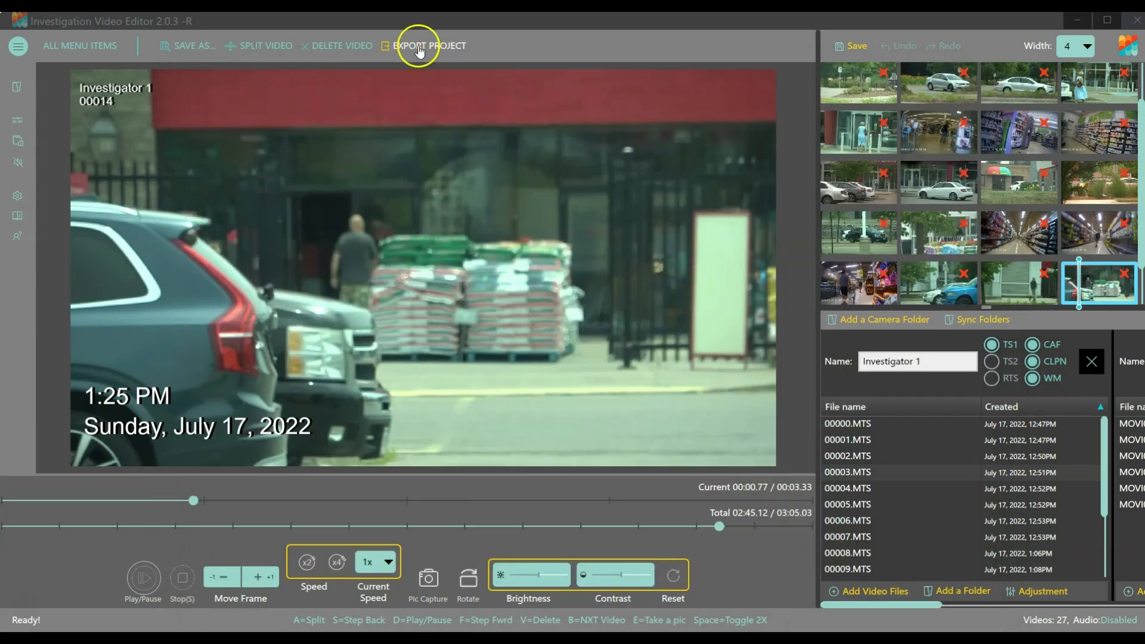
pyautogui.click(584, 220)
pyautogui.doubleClick(217, 108)
pyautogui.click(817, 525)
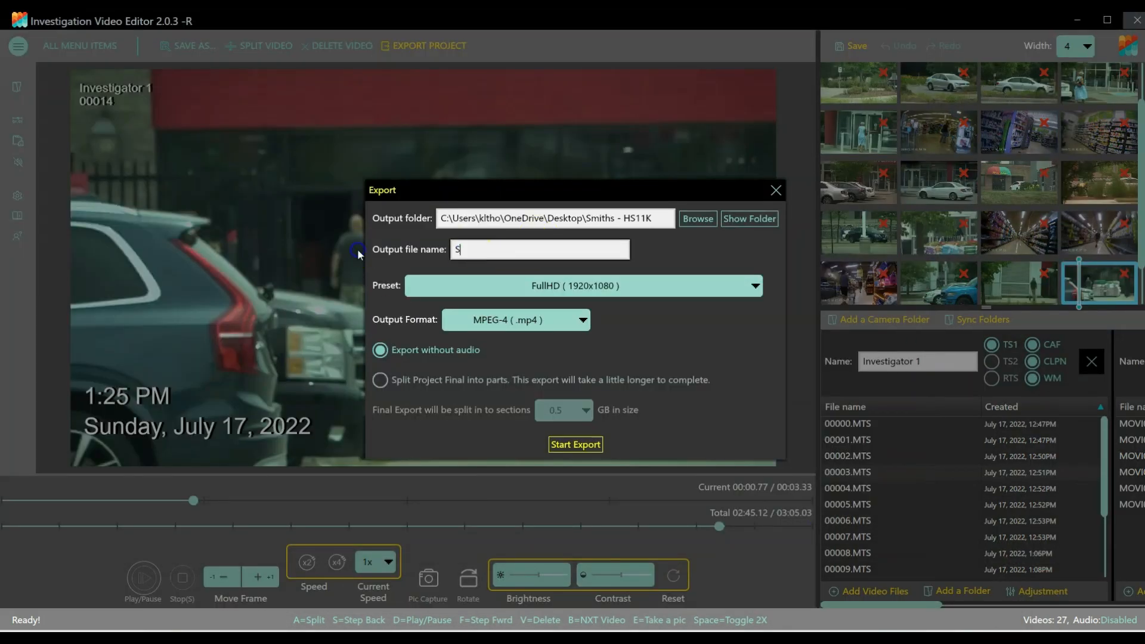
pyautogui.write('Smith Final')
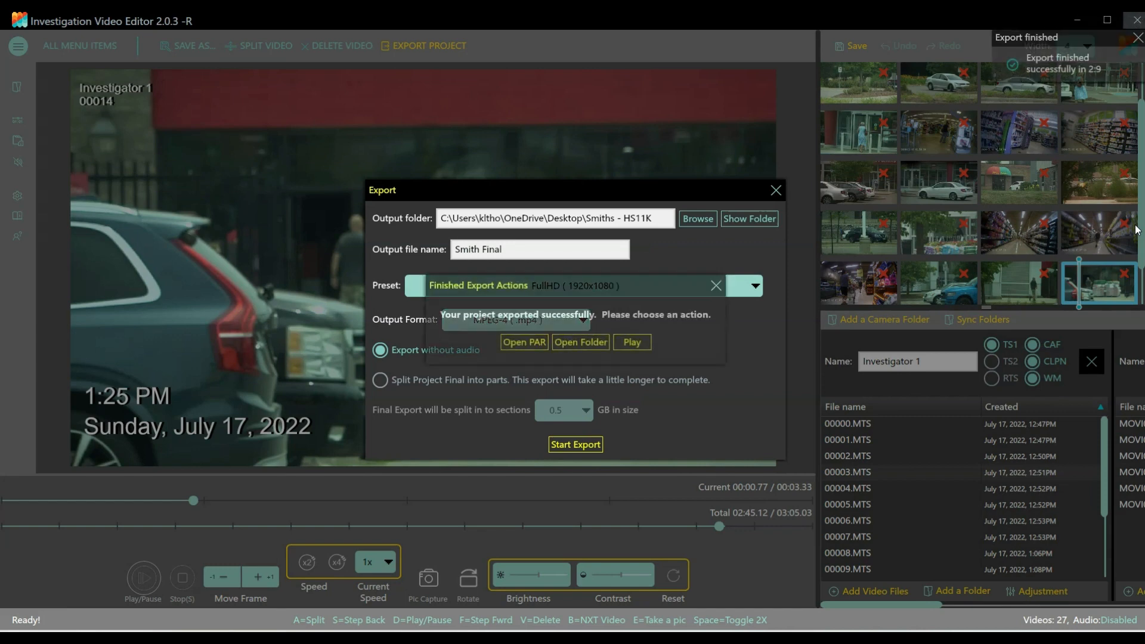
# Play the exported Smith Final video, check its overlays, and pause it about 38 seconds in.
pyautogui.click(632, 343)
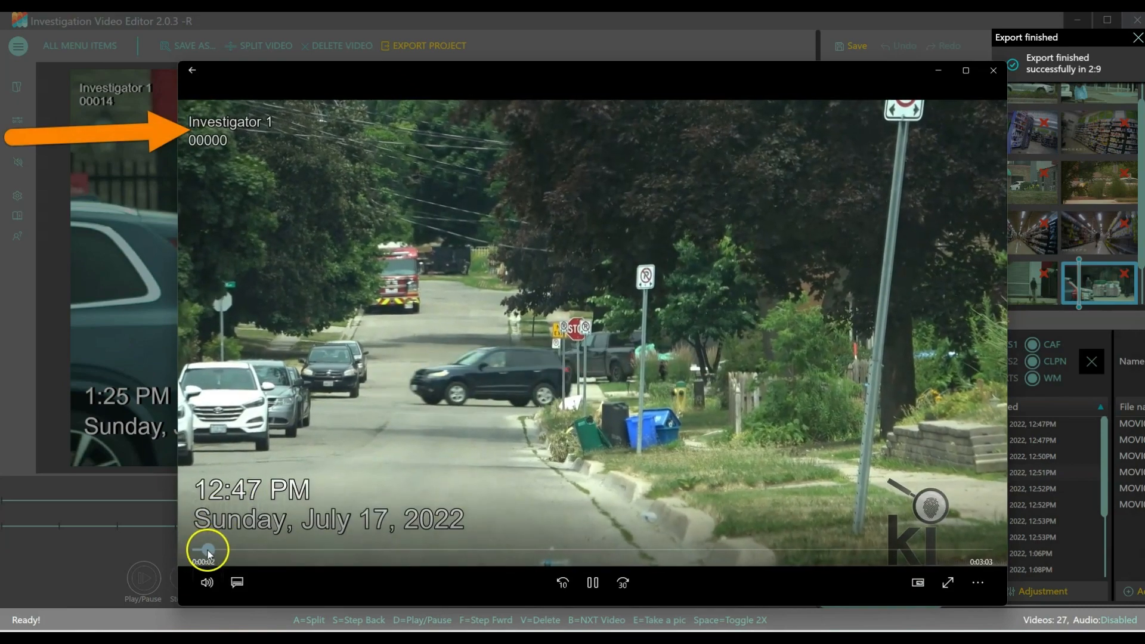
pyautogui.moveTo(208, 549); pyautogui.dragTo(356, 542)
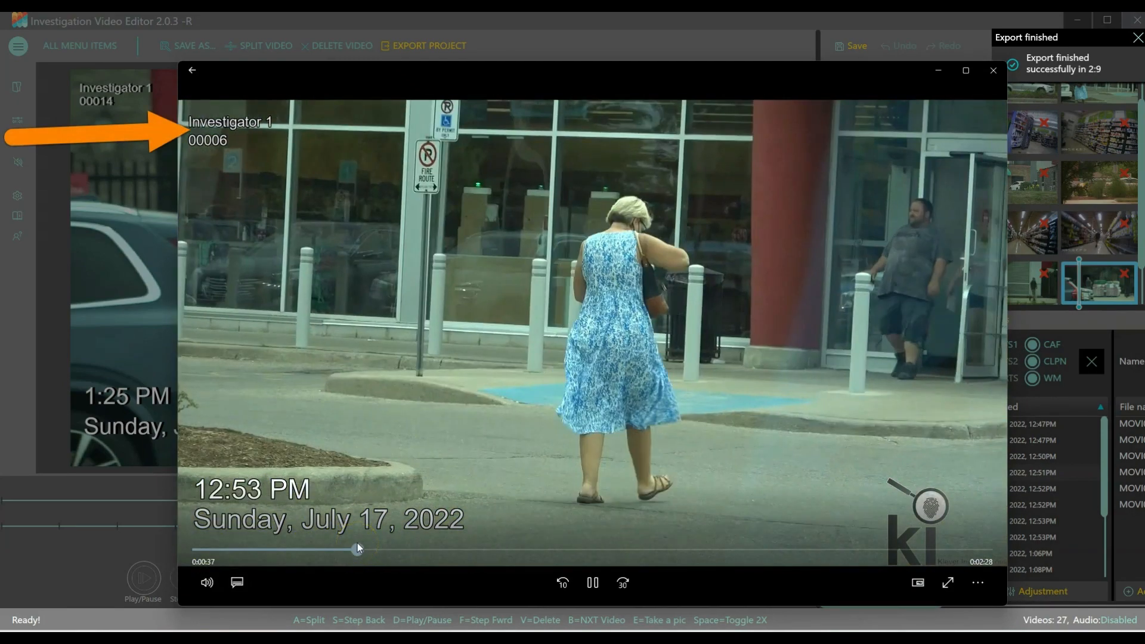
pyautogui.click(592, 578)
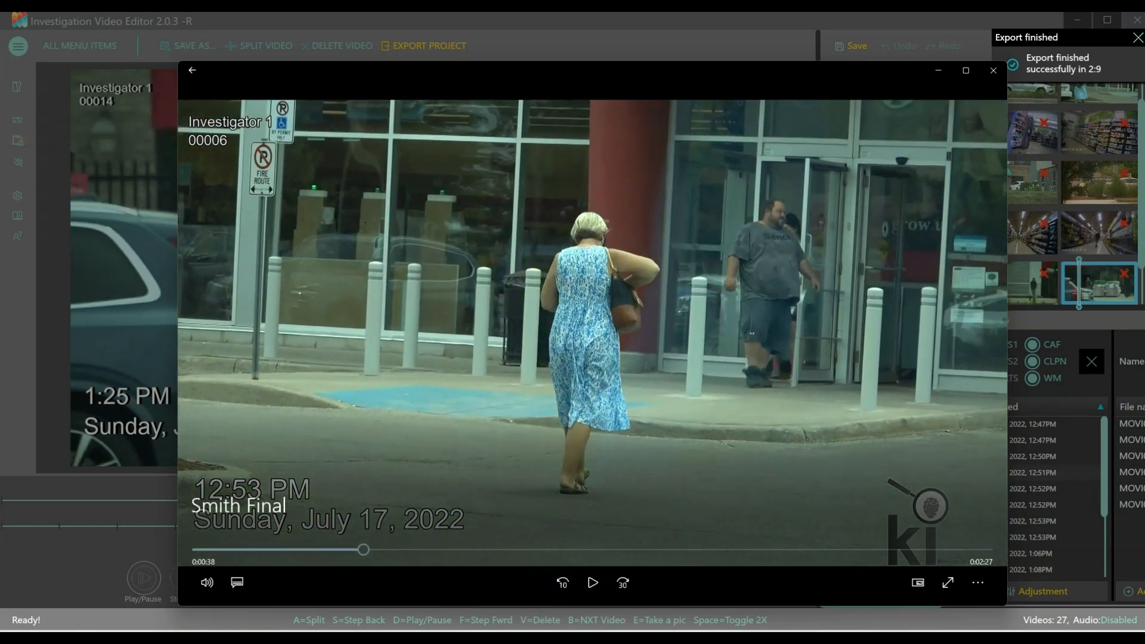
pyautogui.moveTo(528, 635)
pyautogui.click(486, 593)
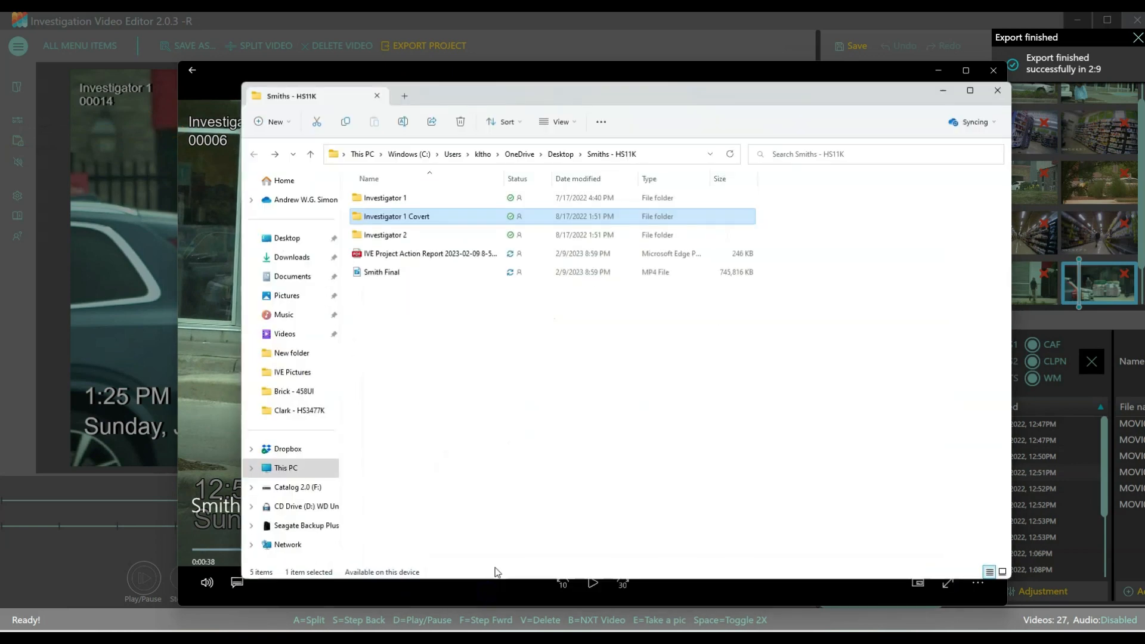
pyautogui.doubleClick(390, 199)
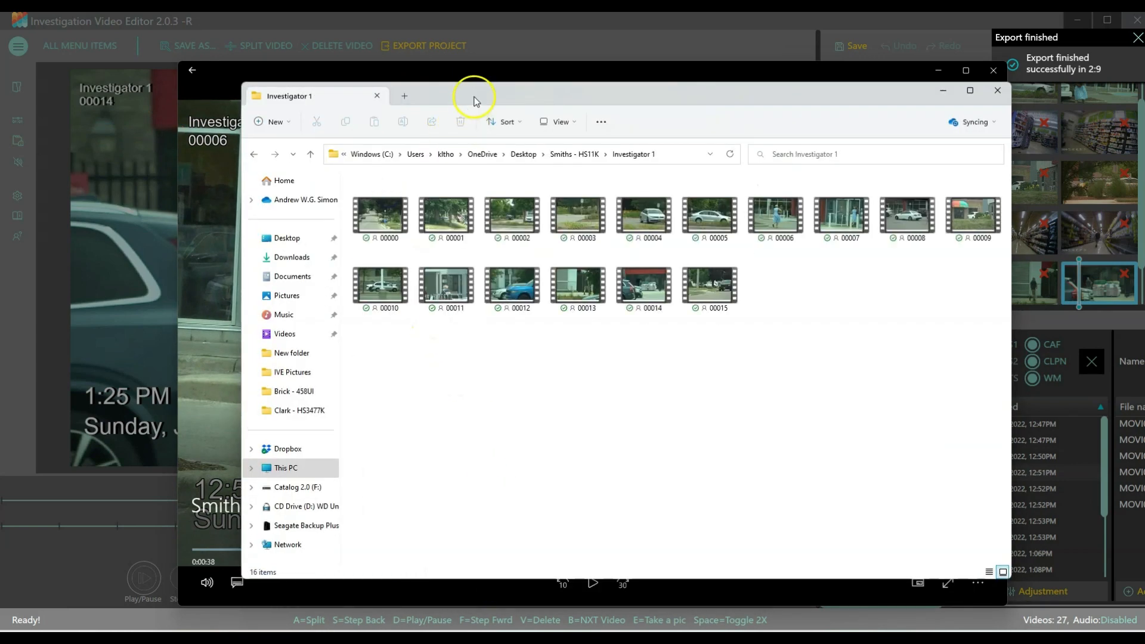
pyautogui.moveTo(472, 95); pyautogui.dragTo(560, 96)
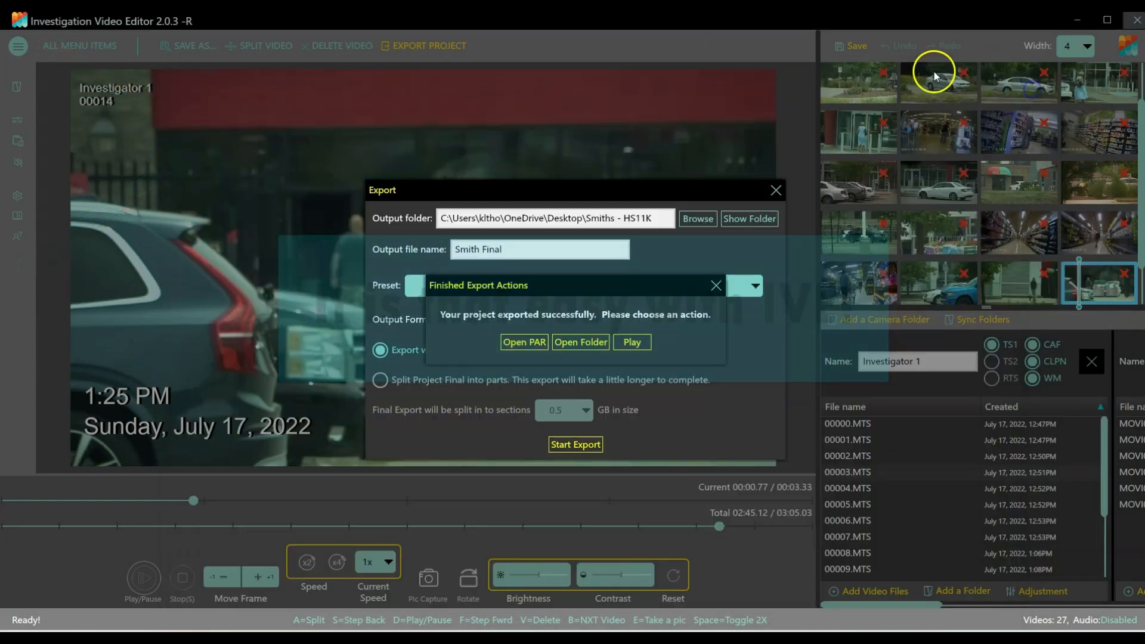
# Close the export dialogs and show clip 00004.MTS of the Investigator 1 folder.
pyautogui.click(774, 190)
pyautogui.click(944, 79)
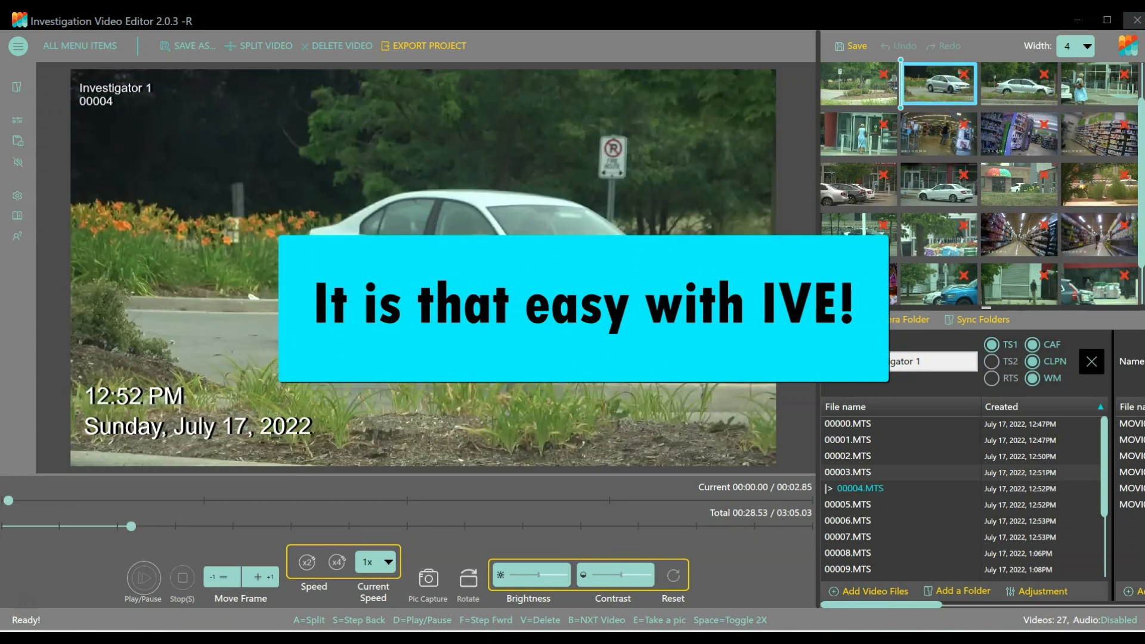